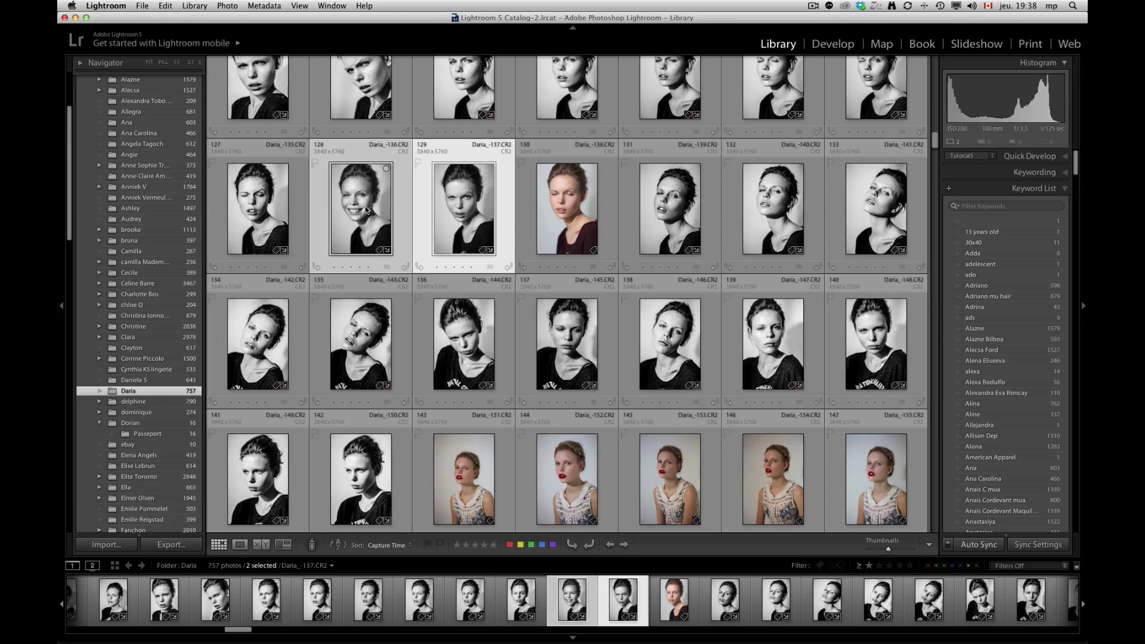
Step: Reset the develop settings of the two selected black-and-white portraits to restore their original color
right_click(366, 209)
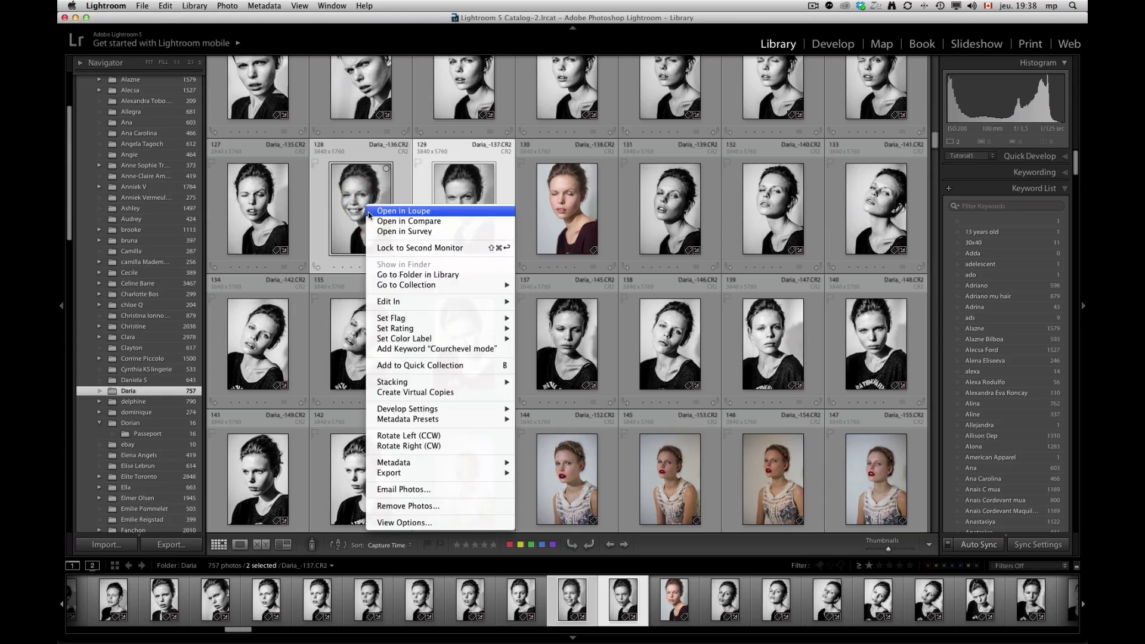
mouse_move(396, 412)
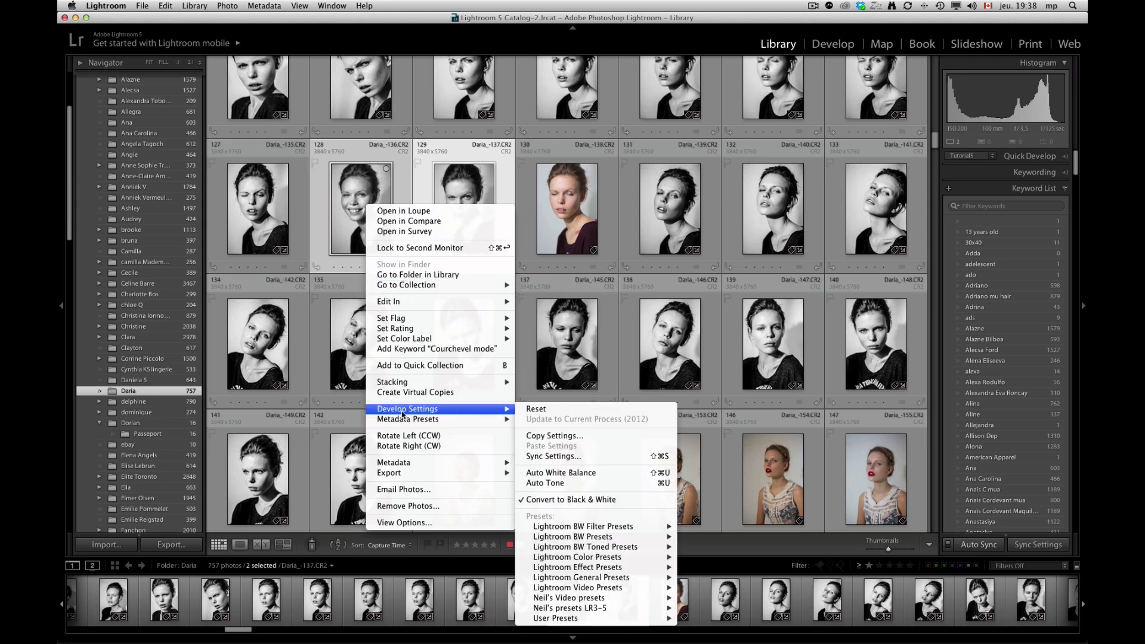
left_click(559, 413)
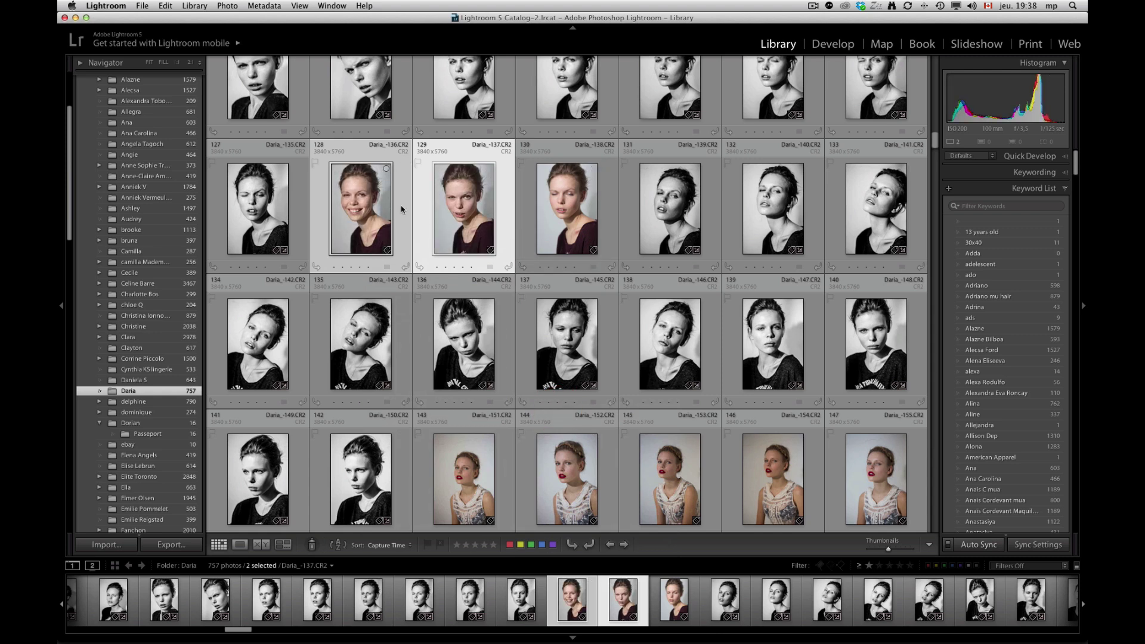
Step: Select only the smiling portrait and open it in the Develop module, fitted whole in the view
left_click(360, 209)
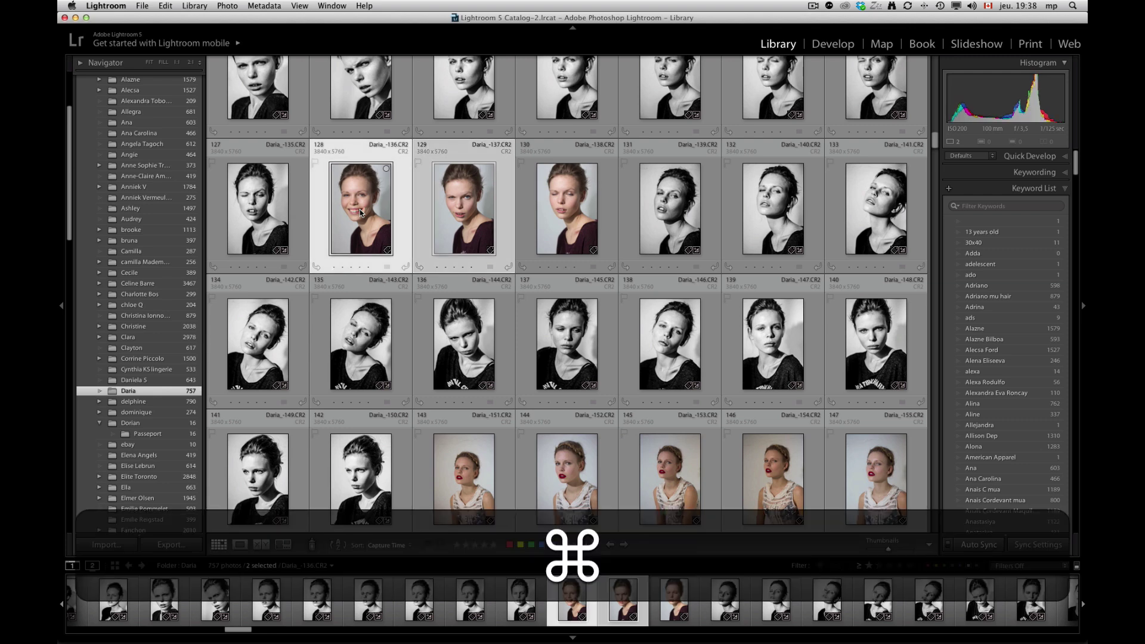
key("shift+super+d")
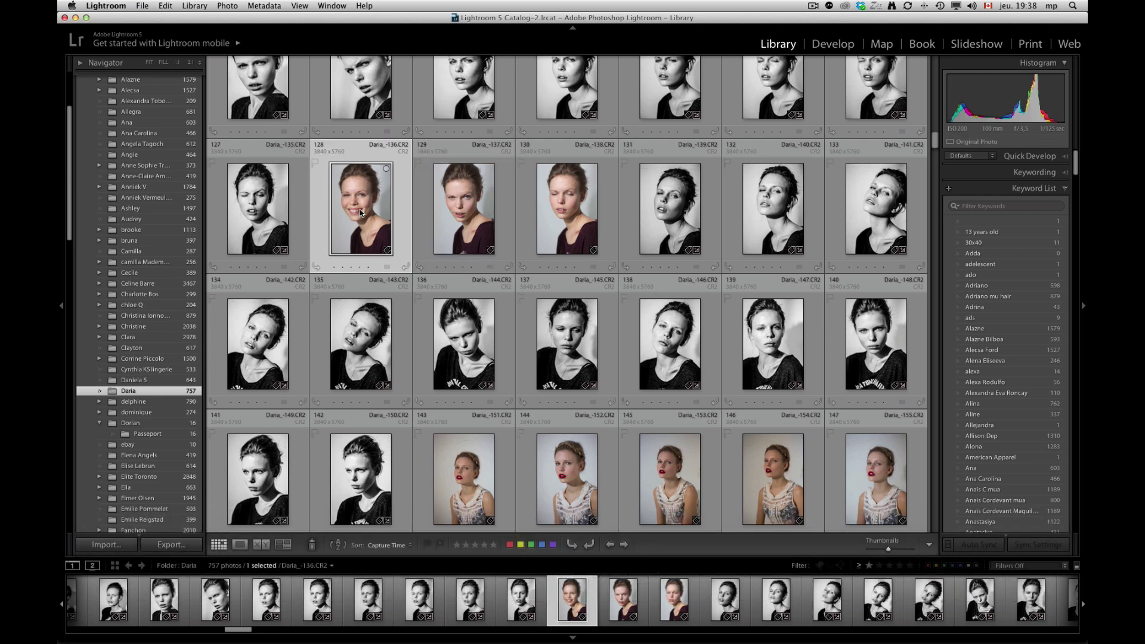
double_click(359, 209)
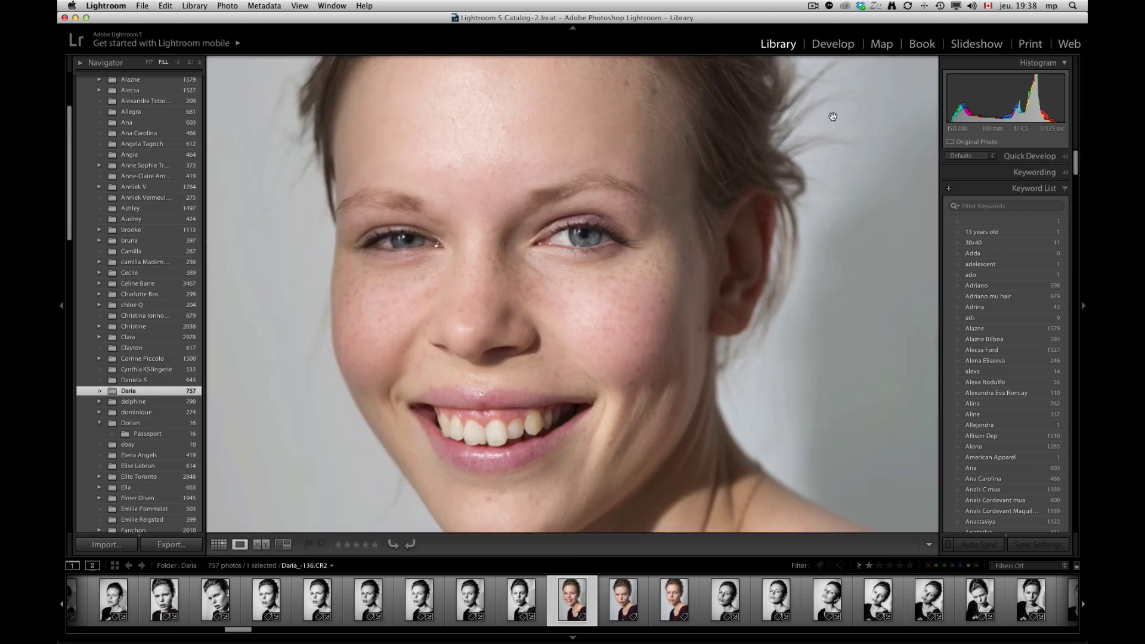
key("d")
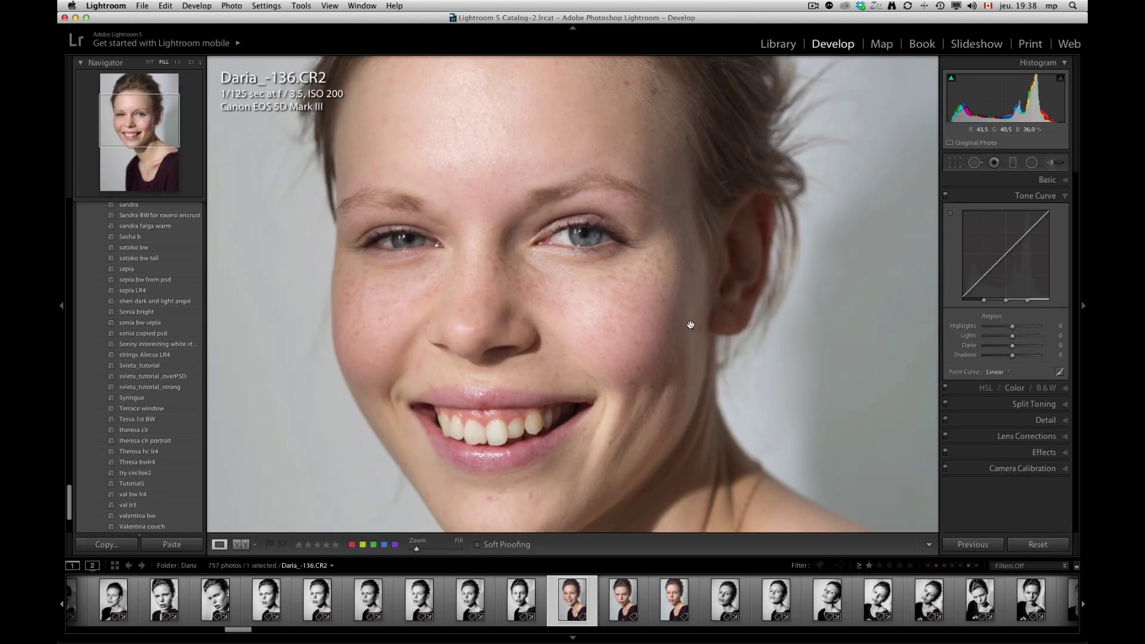
left_click(150, 63)
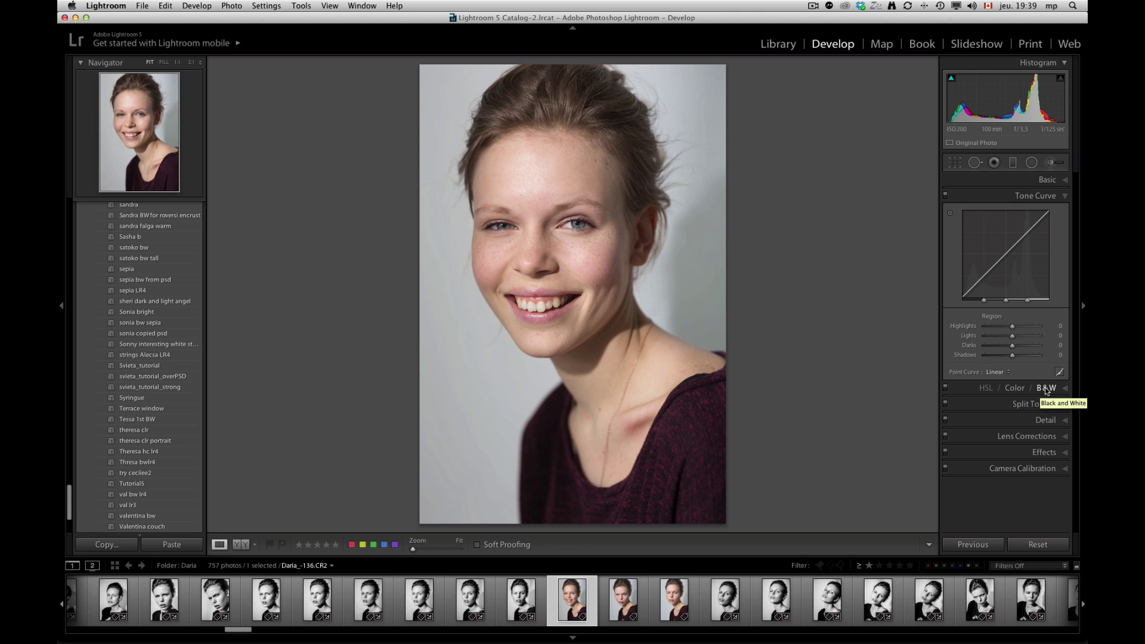
Step: Convert the smiling portrait to black and white and display its Black & White Mix settings
key("v")
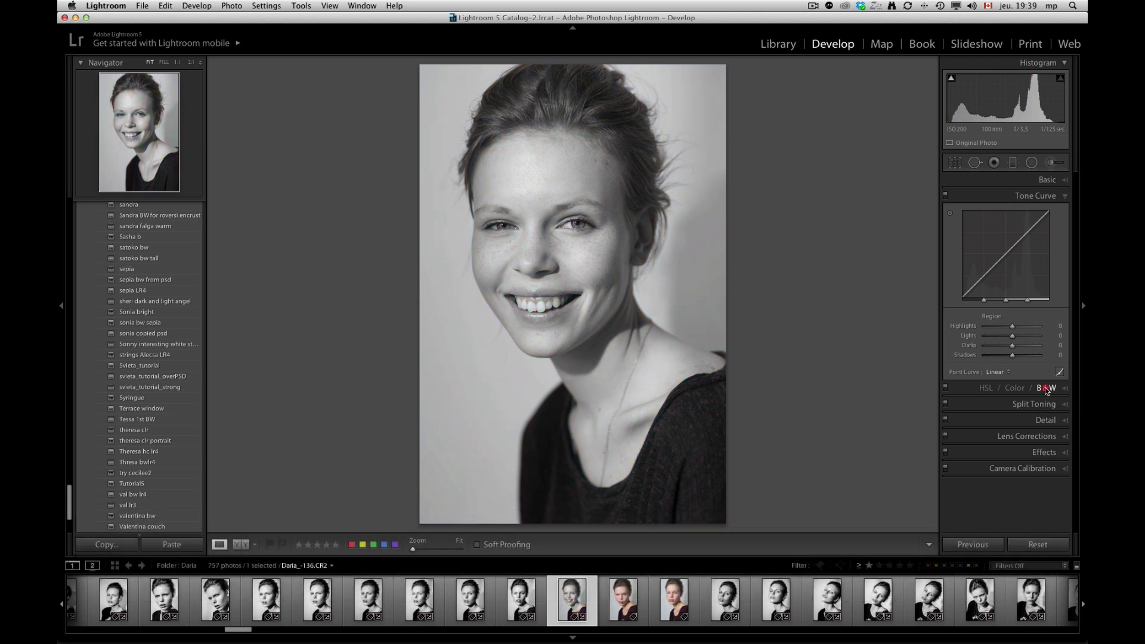
left_click(1045, 388)
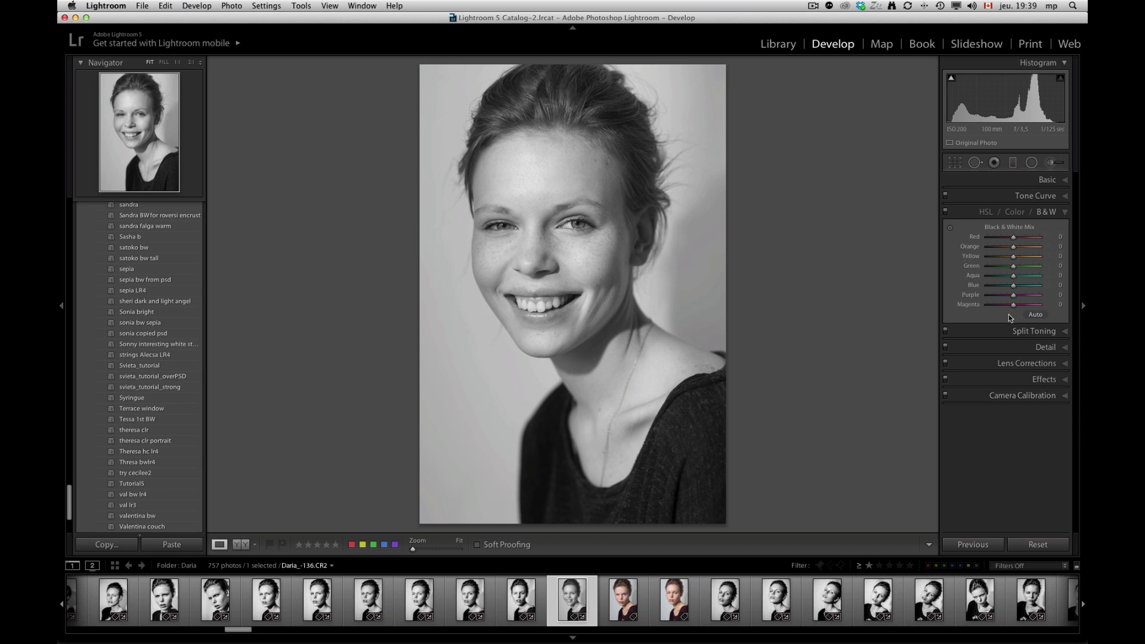
Step: Check the preset preferences for the option that applies auto mix when first converting to black and white, and close them
key("super")
key("super+comma")
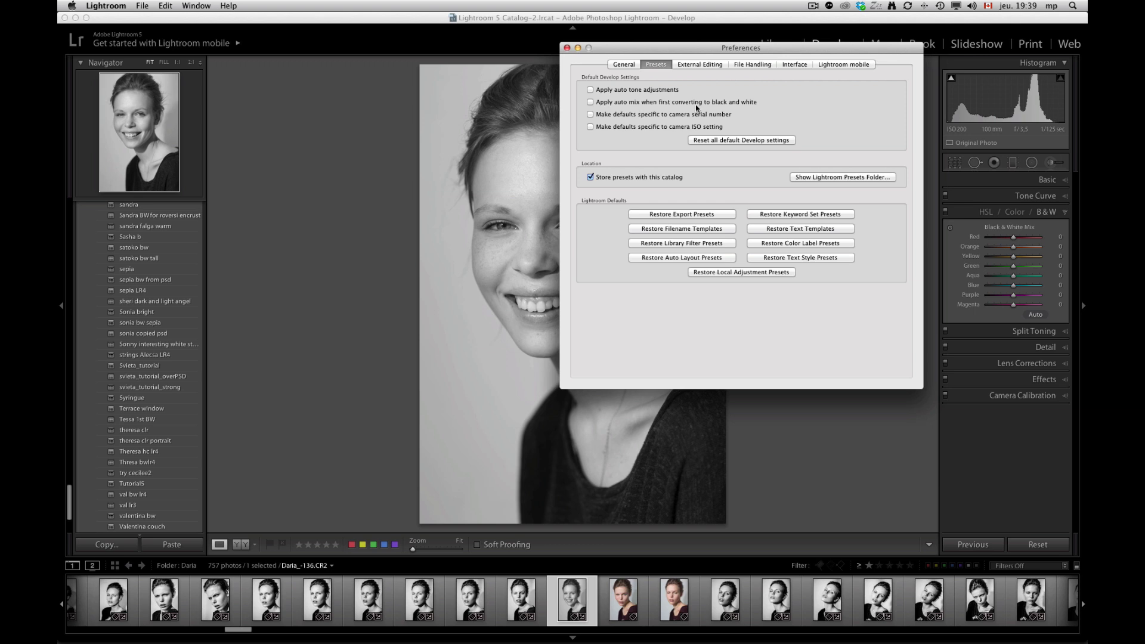
left_click(566, 48)
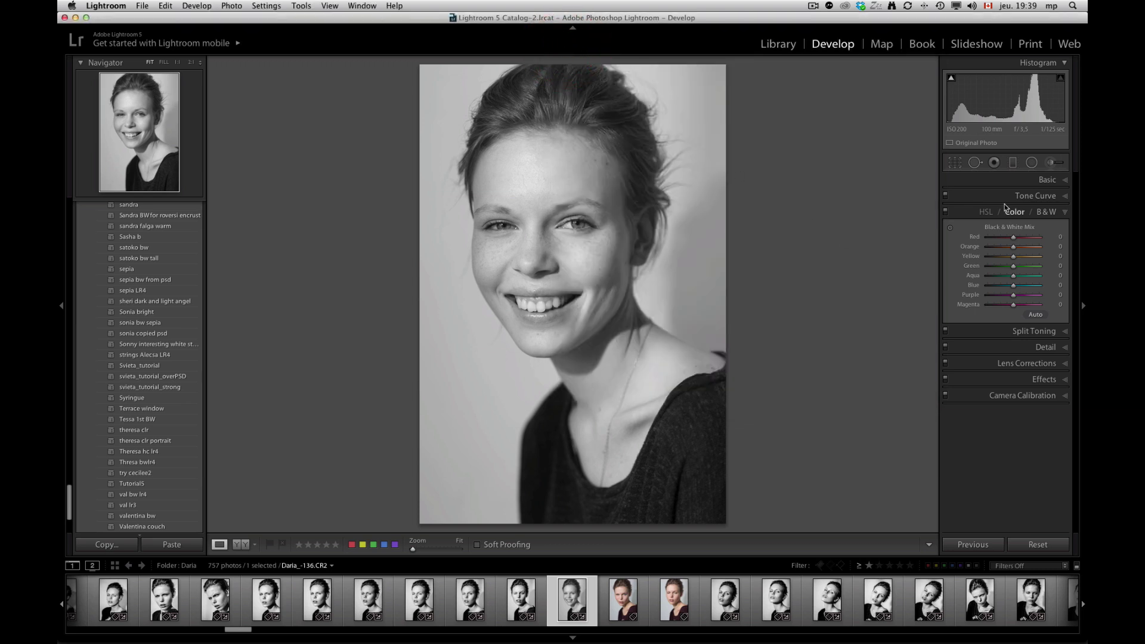
Step: Reset the portrait's black-and-white conversion and display its Basic adjustments
left_click(1038, 544)
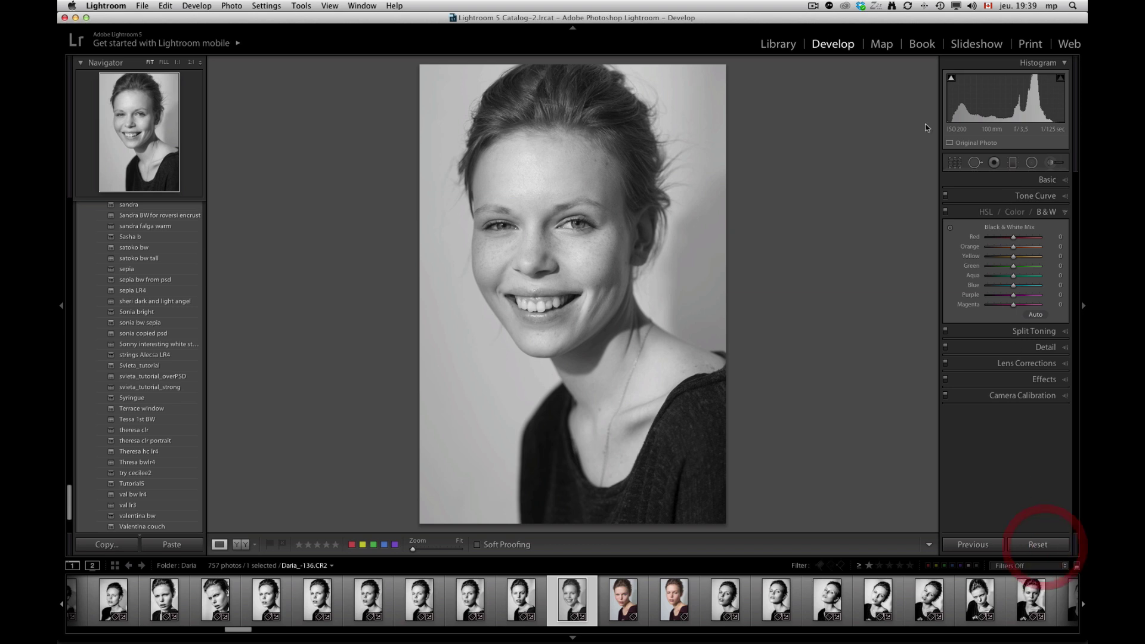
left_click(1046, 179)
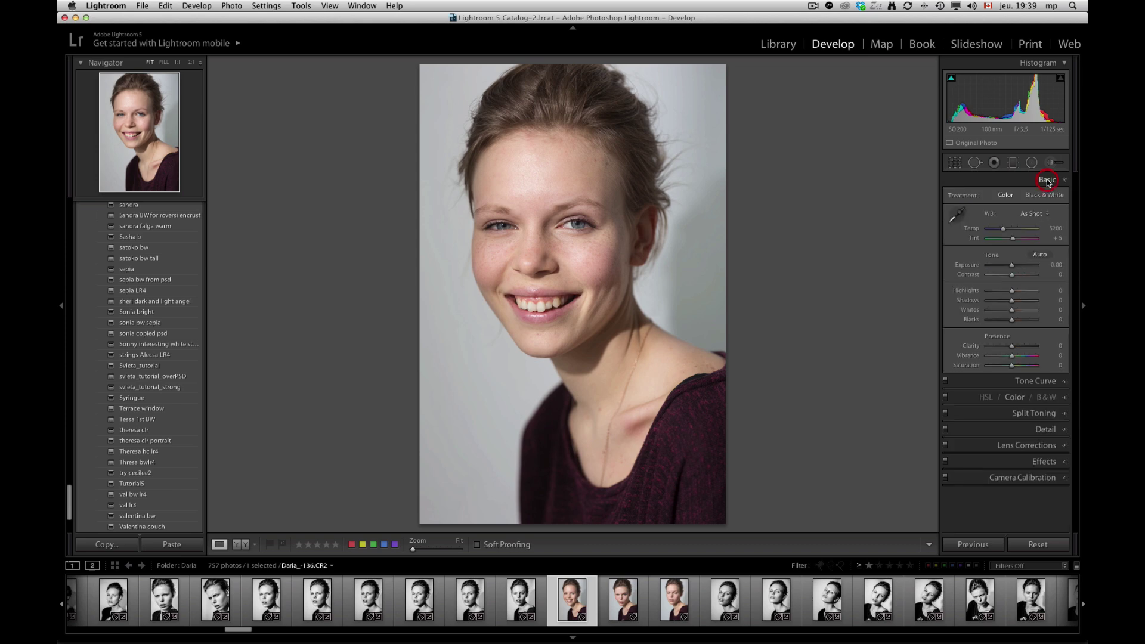
Step: Browse the built-in Lightroom B&W Filter presets, previewing their effect on the portrait, and collapse the group again
scroll(140, 260, "up", 1)
scroll(141, 260, "up", 10)
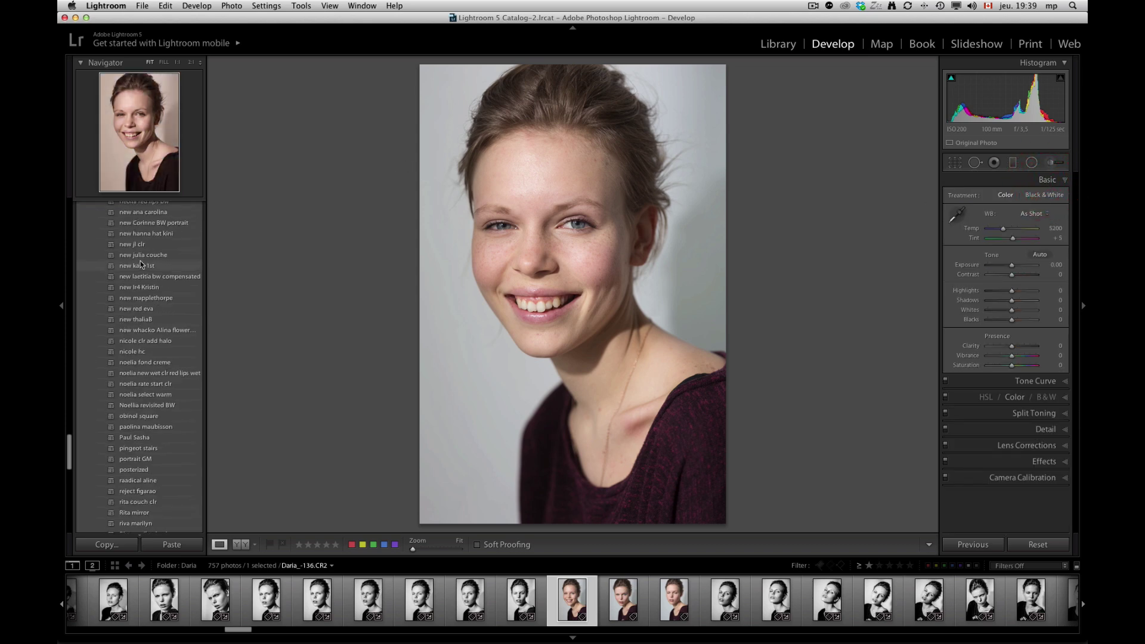
scroll(140, 262, "up", 10)
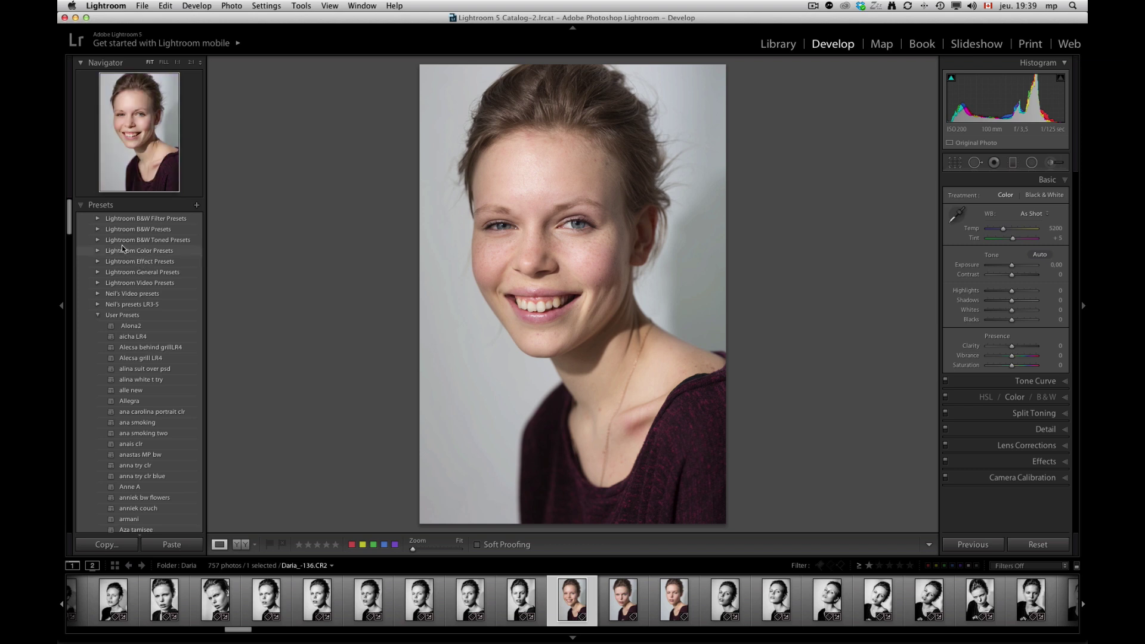
left_click(99, 220)
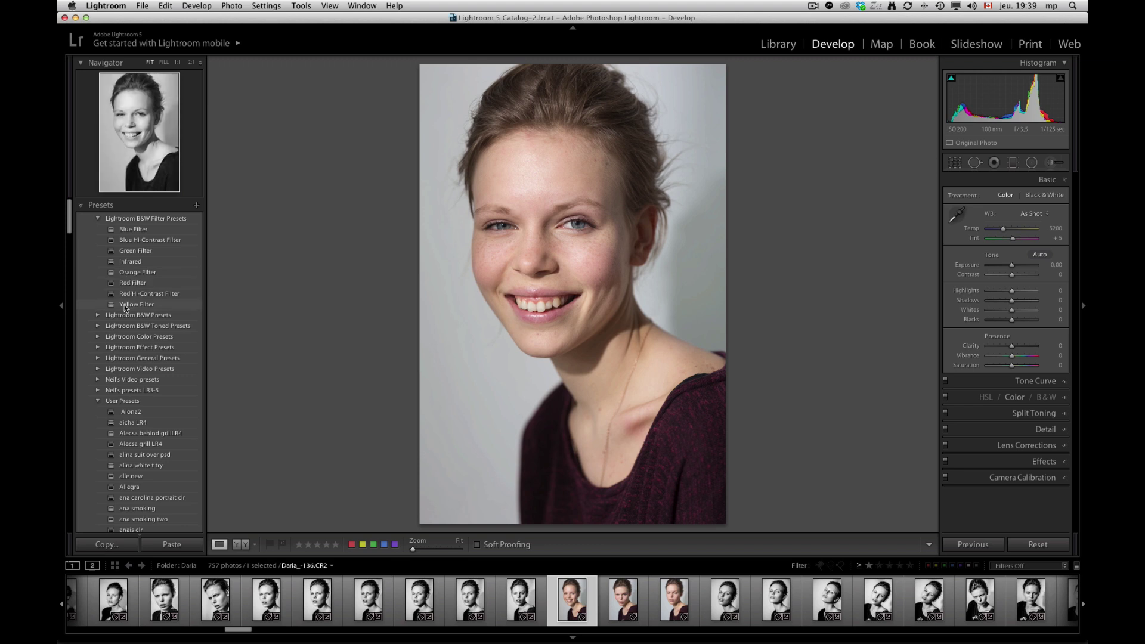
left_click(98, 315)
left_click(98, 218)
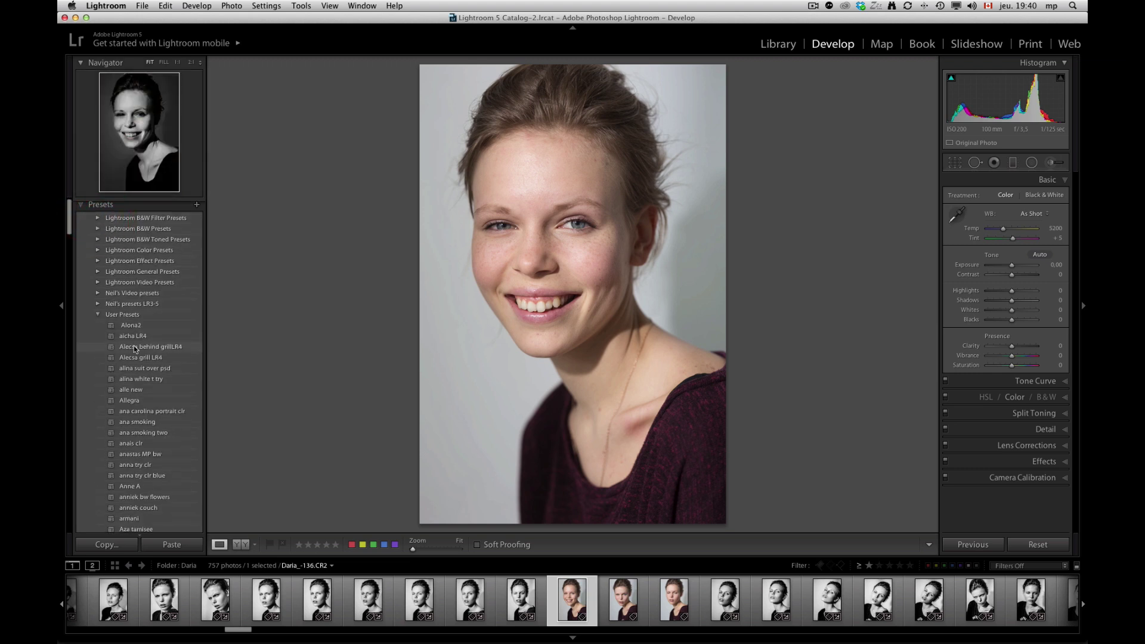
Step: Apply the user preset "anniek bw flowers" to the smiling portrait
scroll(134, 347, "down", 3)
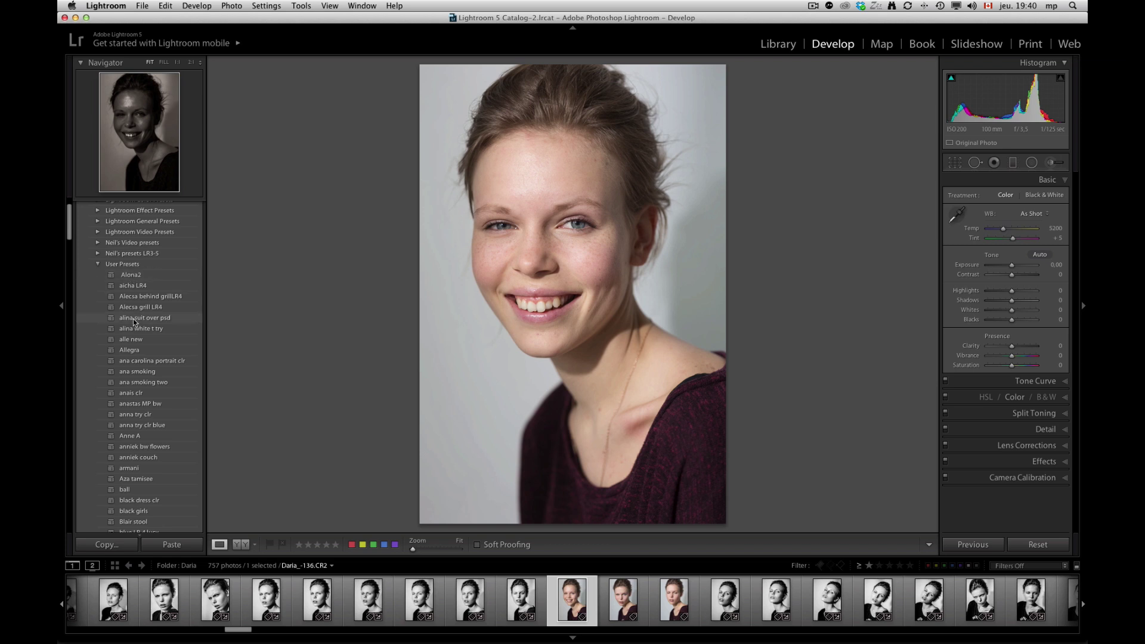
scroll(128, 351, "down", 3)
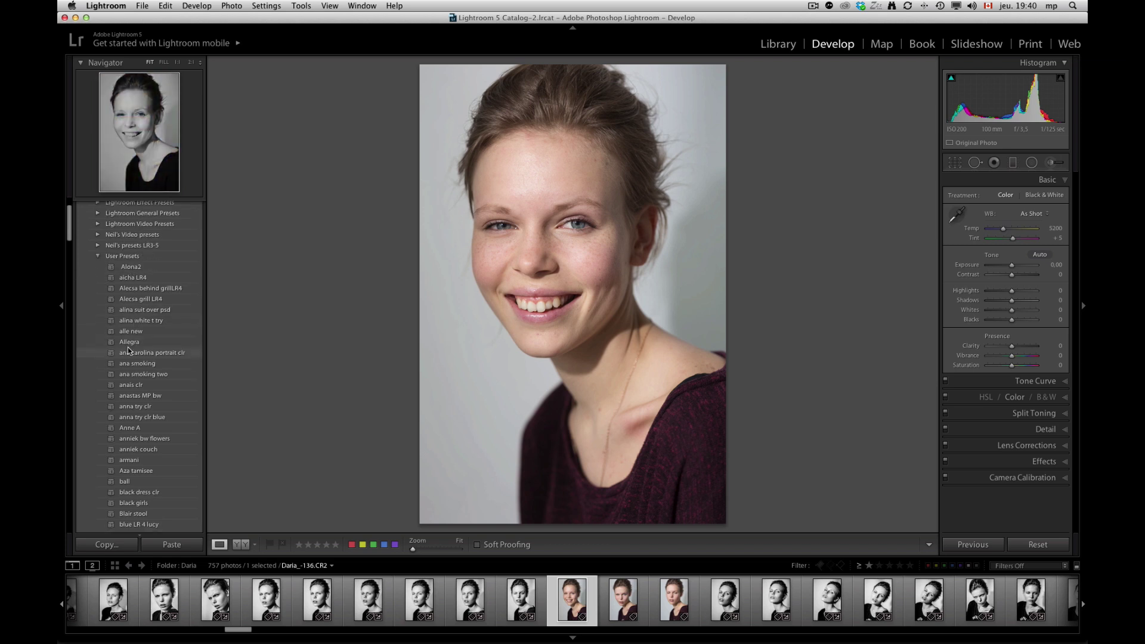
scroll(128, 351, "up", 5)
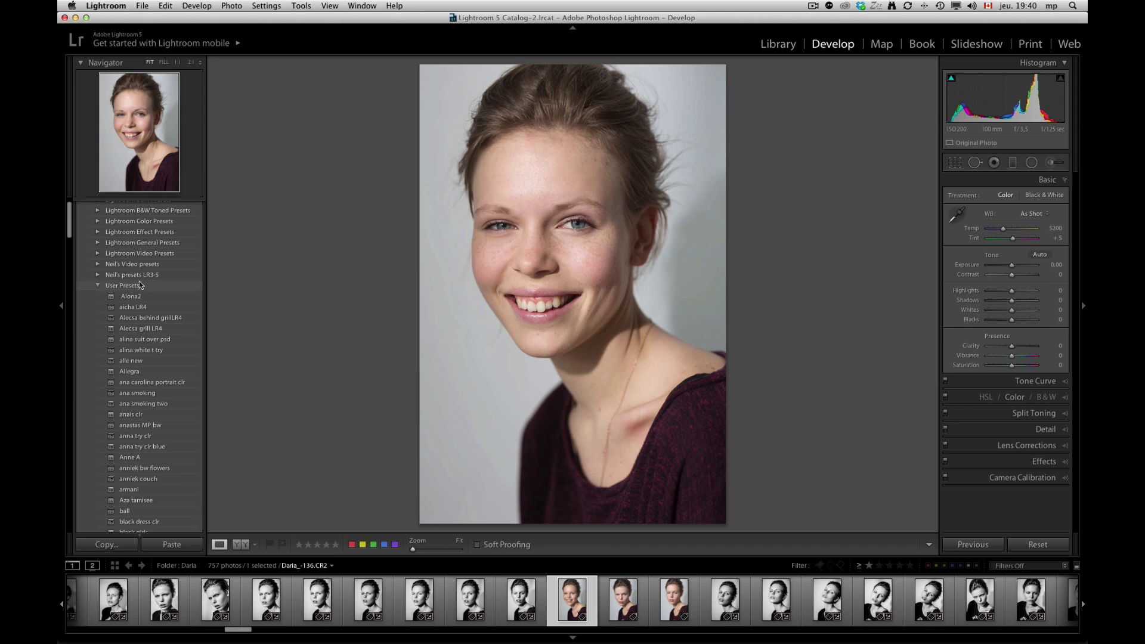
scroll(160, 363, "down", 2)
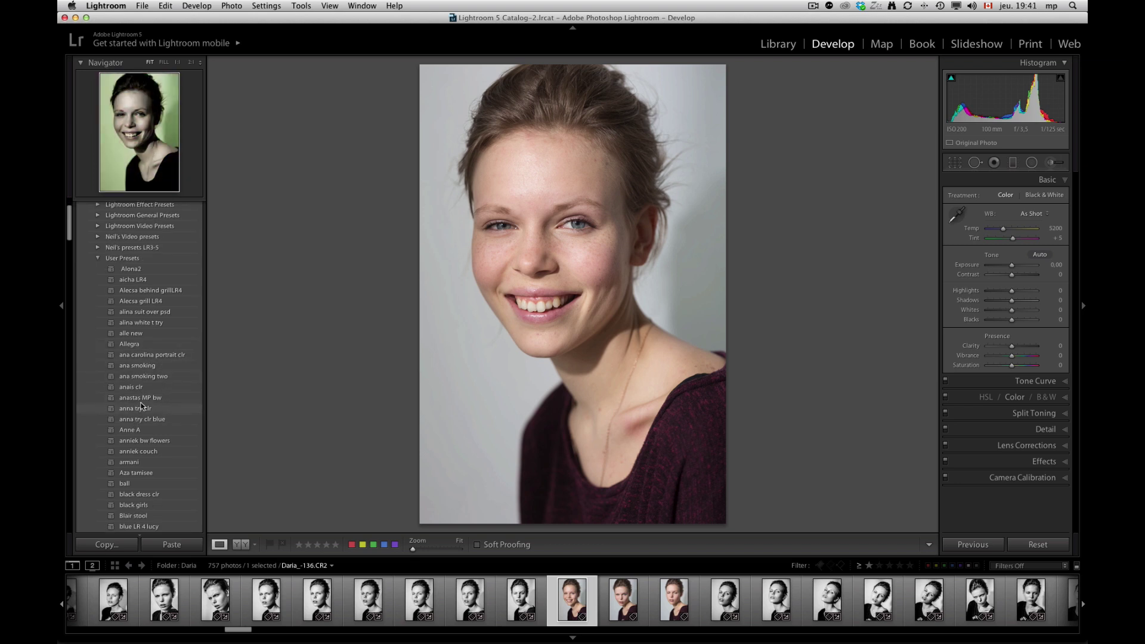
left_click(143, 441)
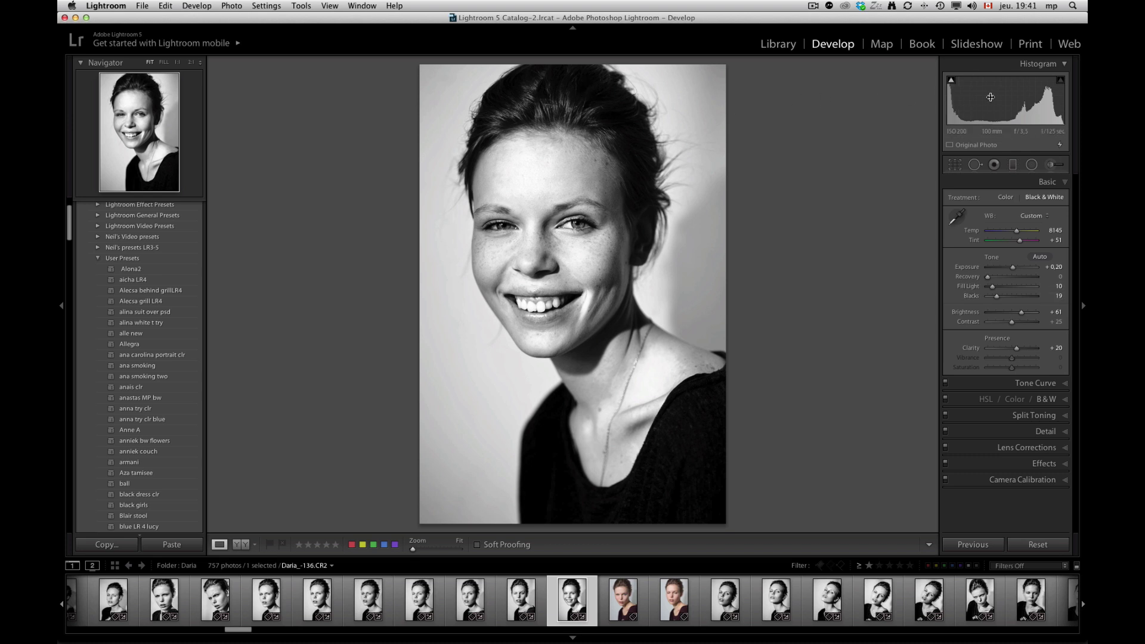
Step: Check the portrait for clipped shadows and highlights with the clipping warnings, and hide them again
mouse_move(951, 82)
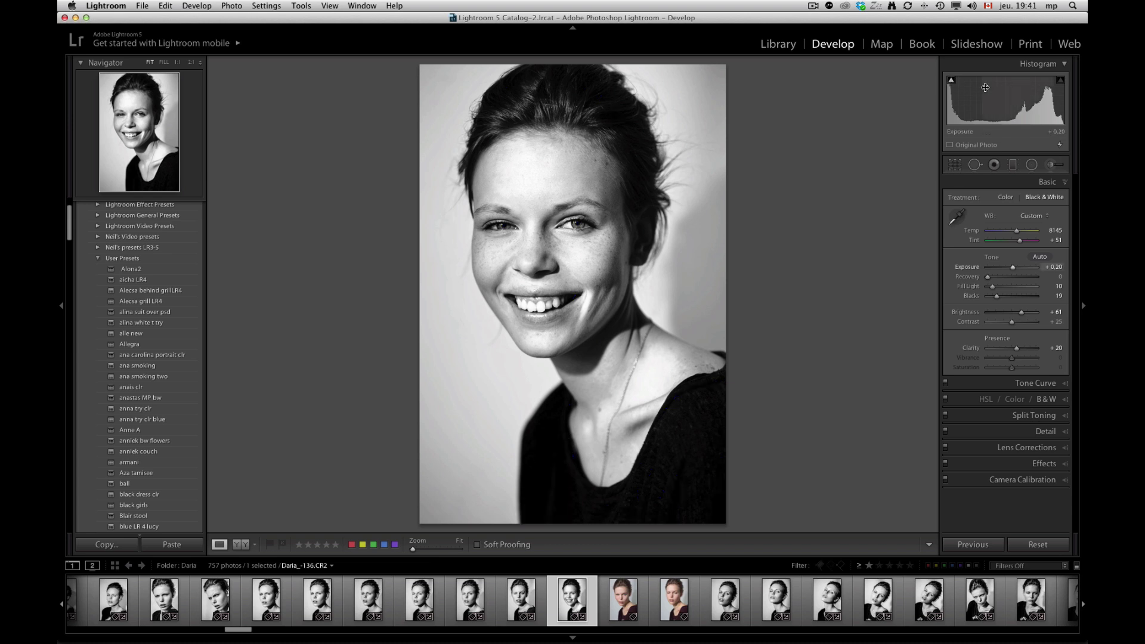
key("j")
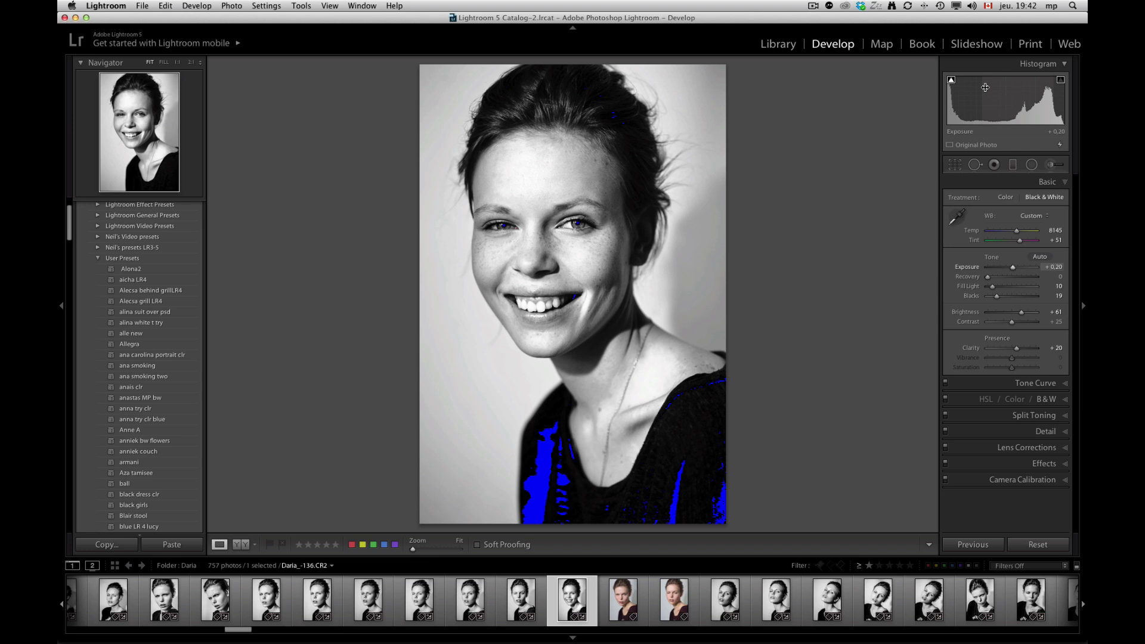
key("j")
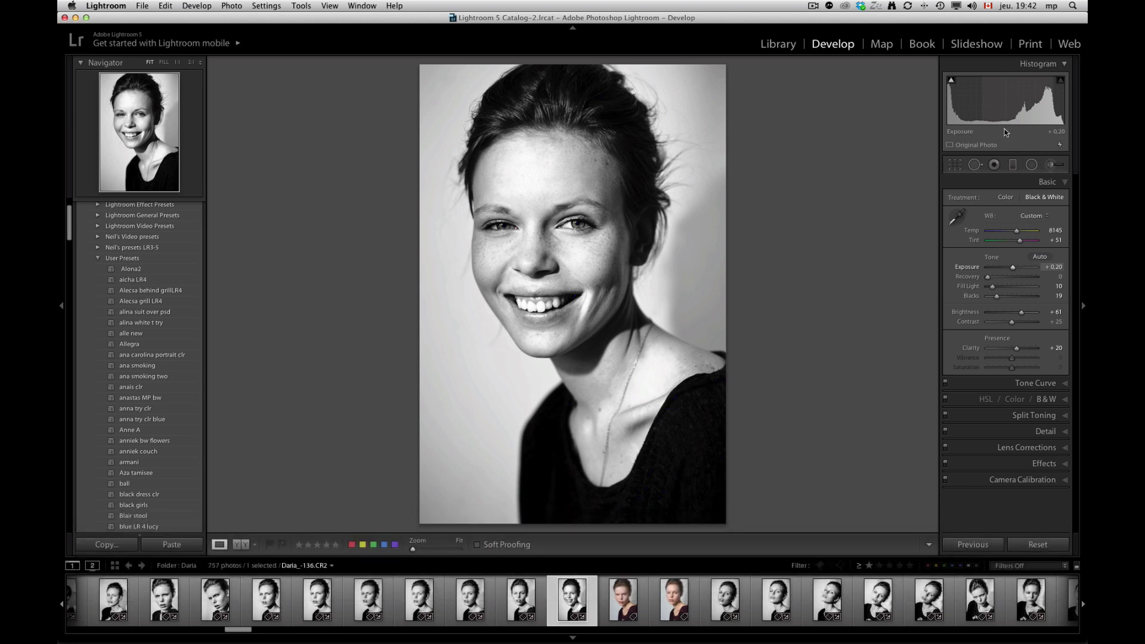
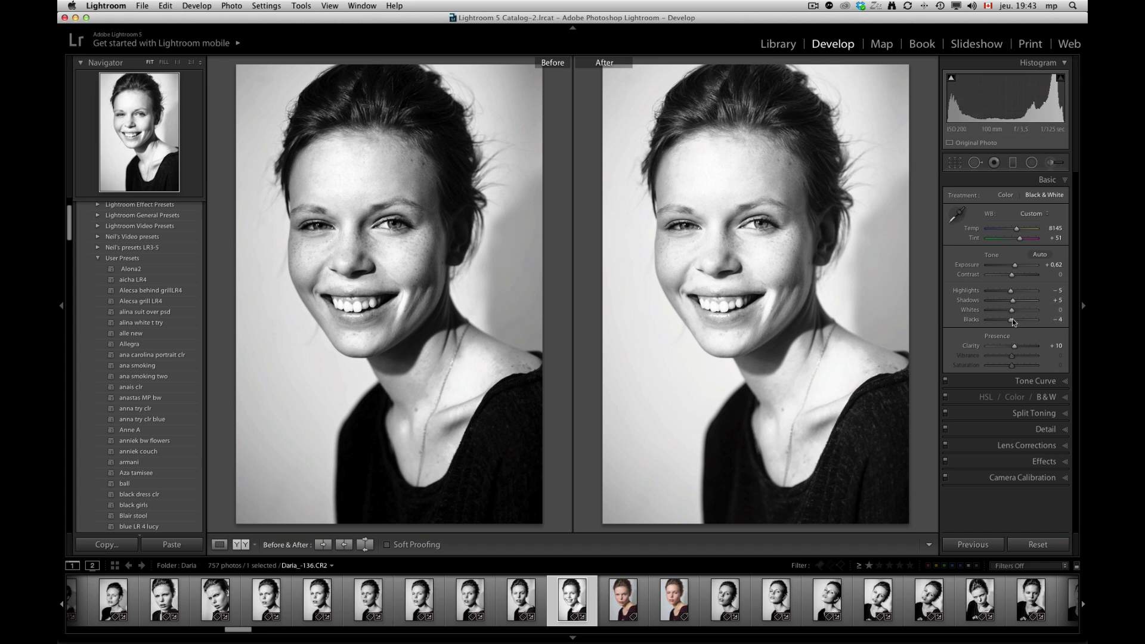
Step: Set the portrait's Blacks to -21, checking the shadow clipping in the darkest areas
left_click_drag(1011, 323, 1009, 323)
left_click(951, 77)
left_click(1007, 319)
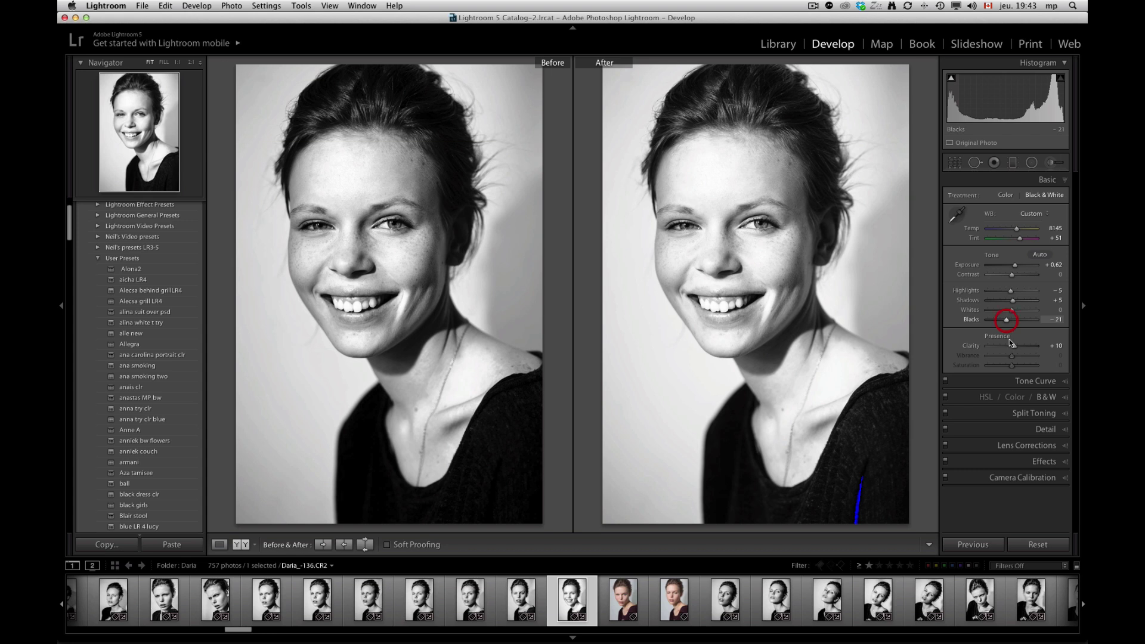
Step: Set the tone curve's Lights to -9 and its Highlights to +41
left_click(1040, 381)
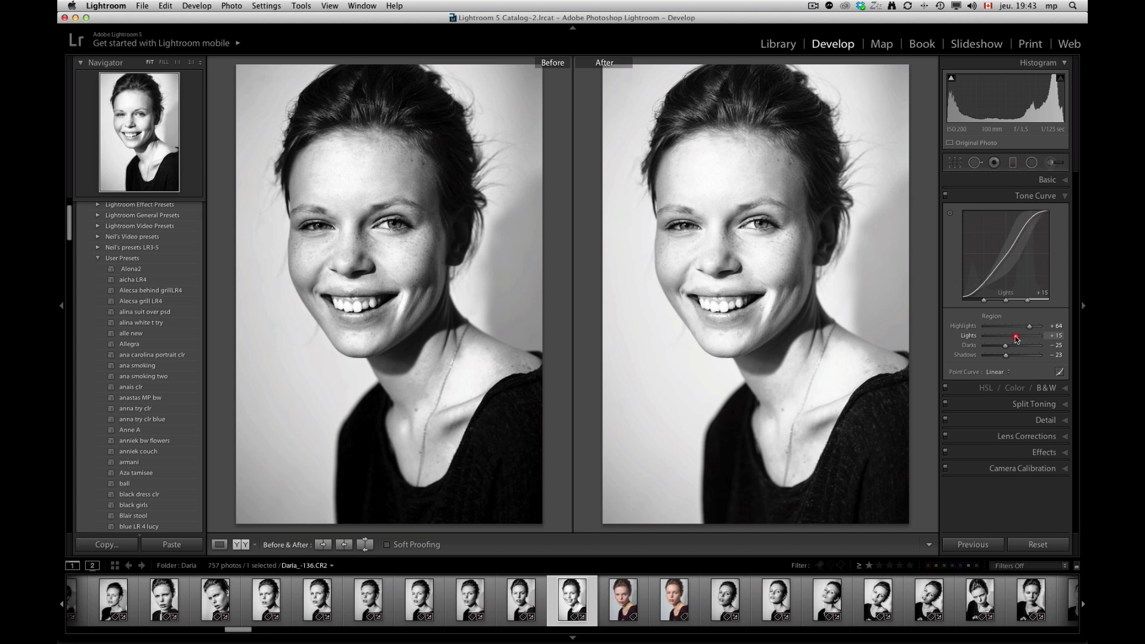
left_click_drag(1016, 338, 1009, 337)
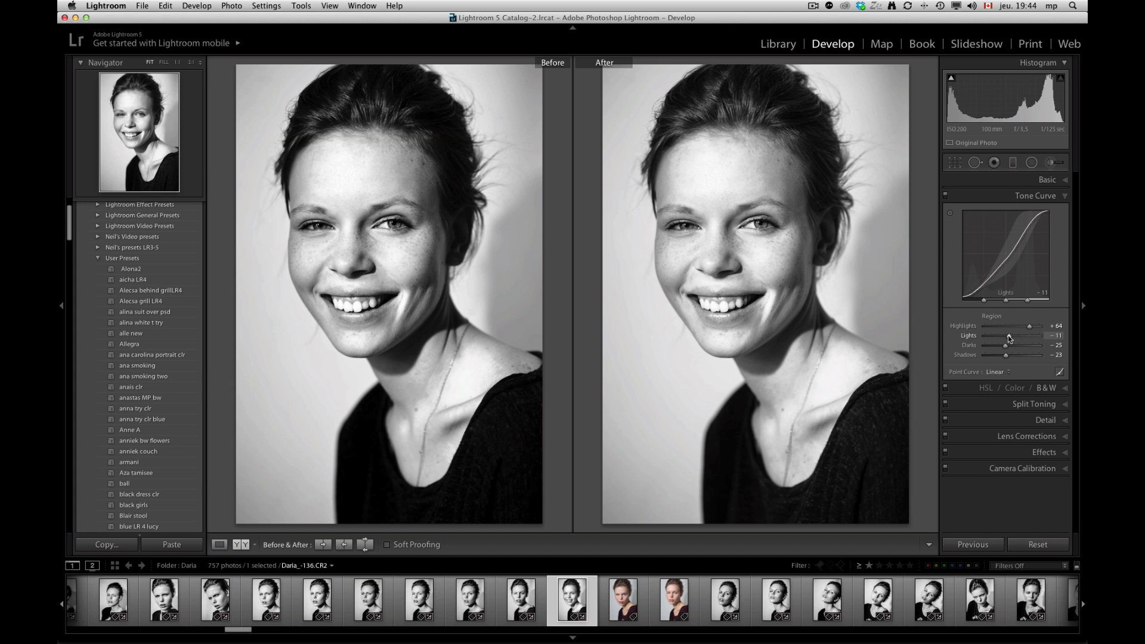
left_click_drag(1009, 337, 1022, 328)
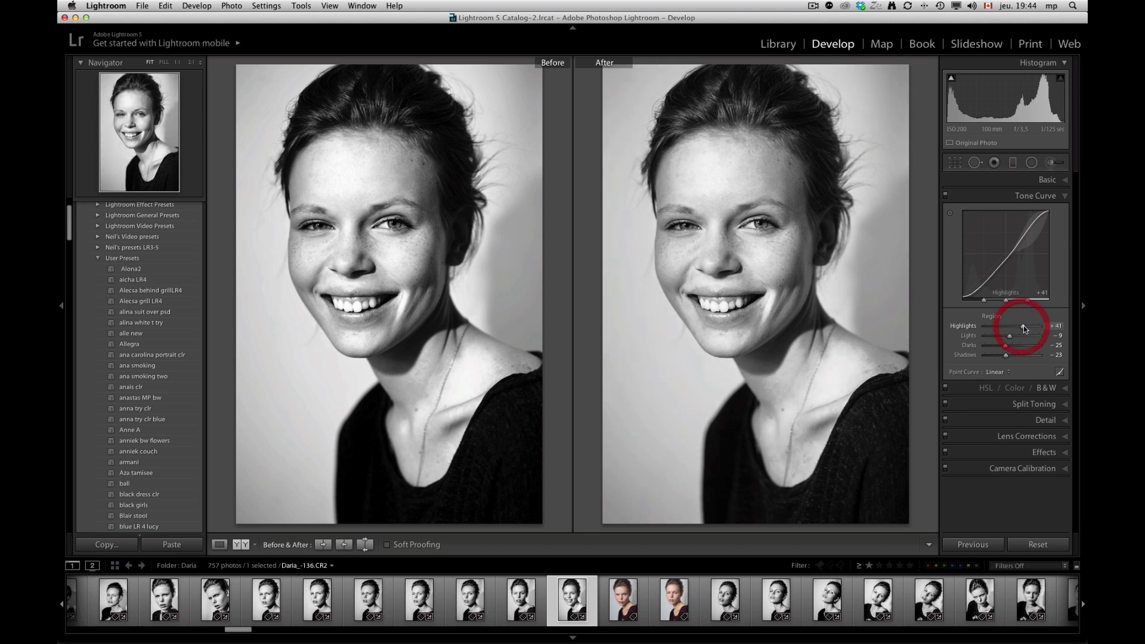
Step: Set Yellow in the Black & White Mix to +19
left_click(1048, 390)
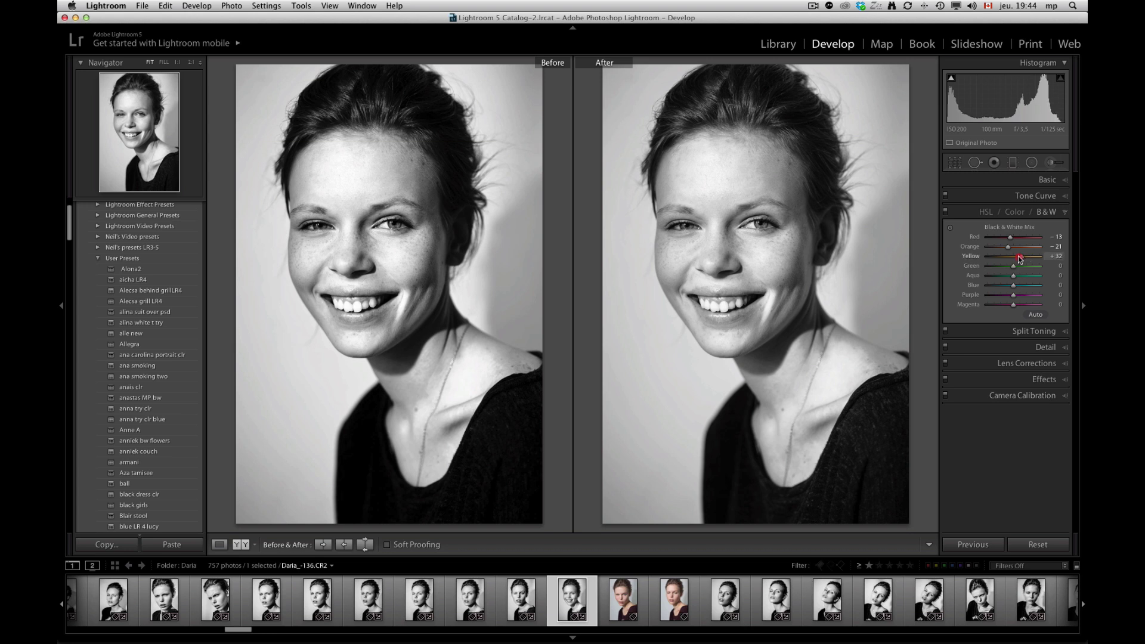
left_click_drag(1023, 256, 1015, 260)
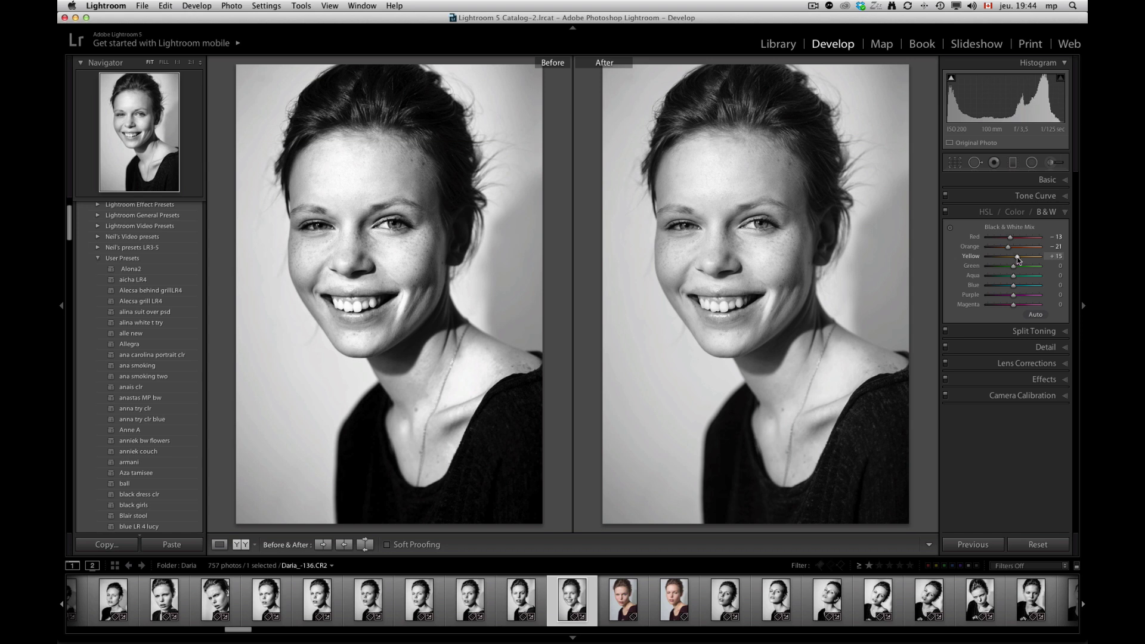
left_click_drag(1017, 259, 1020, 259)
Step: Close the before/after comparison and set the portrait's Clarity to +36
key("y")
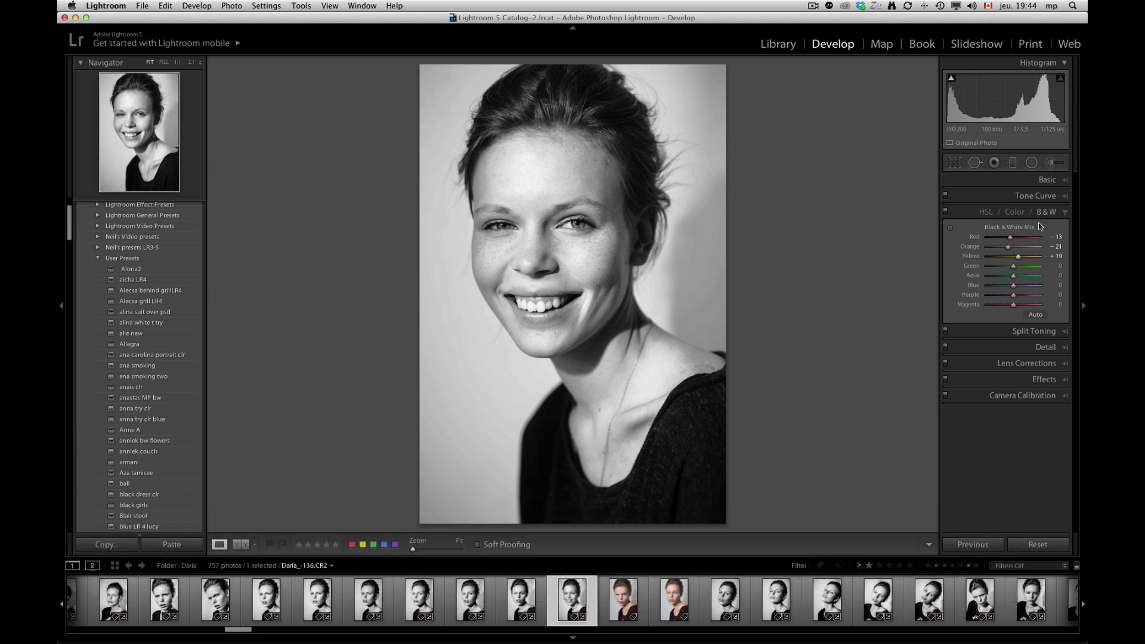
left_click(1050, 180)
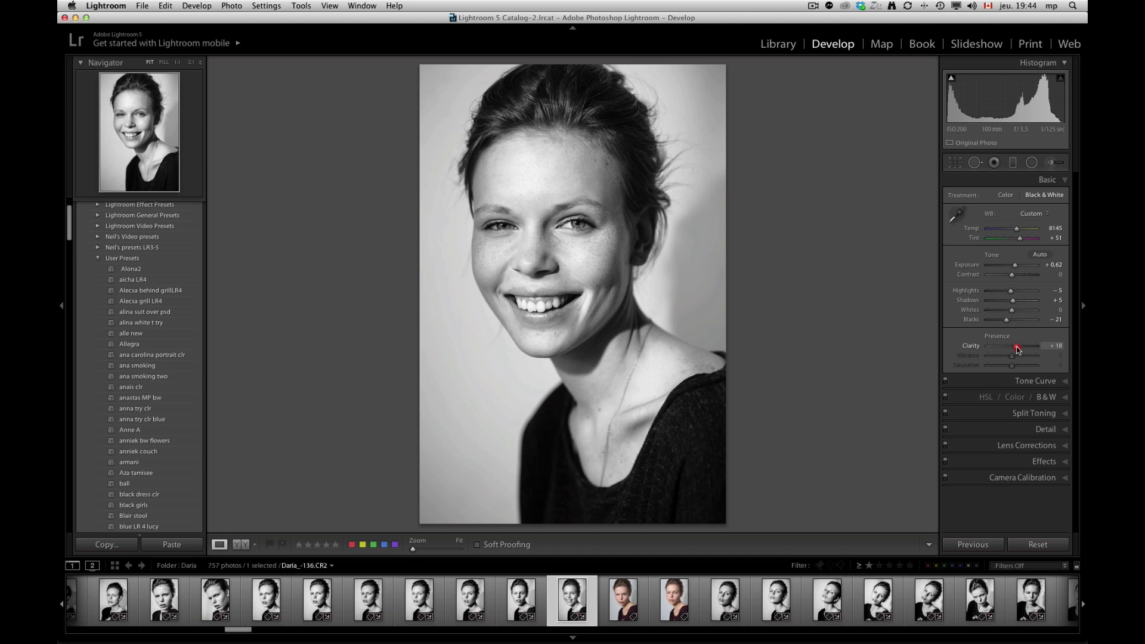
left_click_drag(1019, 350, 1022, 350)
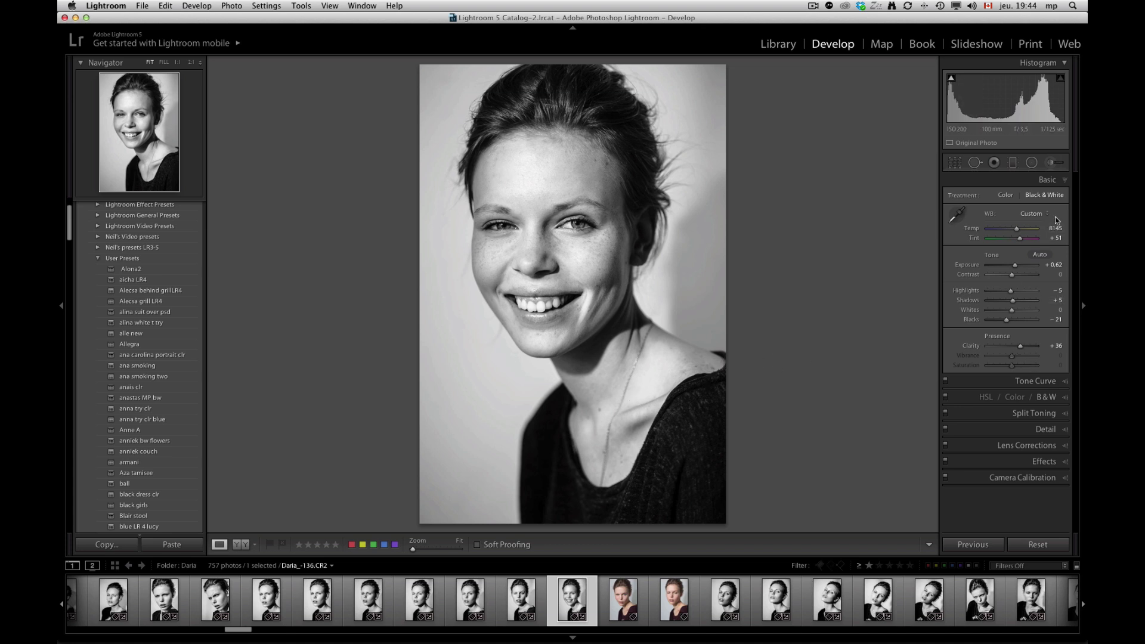
Step: Paint an Adjustment Brush mask, size 9, over the bright skin of the shoulder and forehead, and set its Temp to -53 and Contrast to -25
left_click(1050, 163)
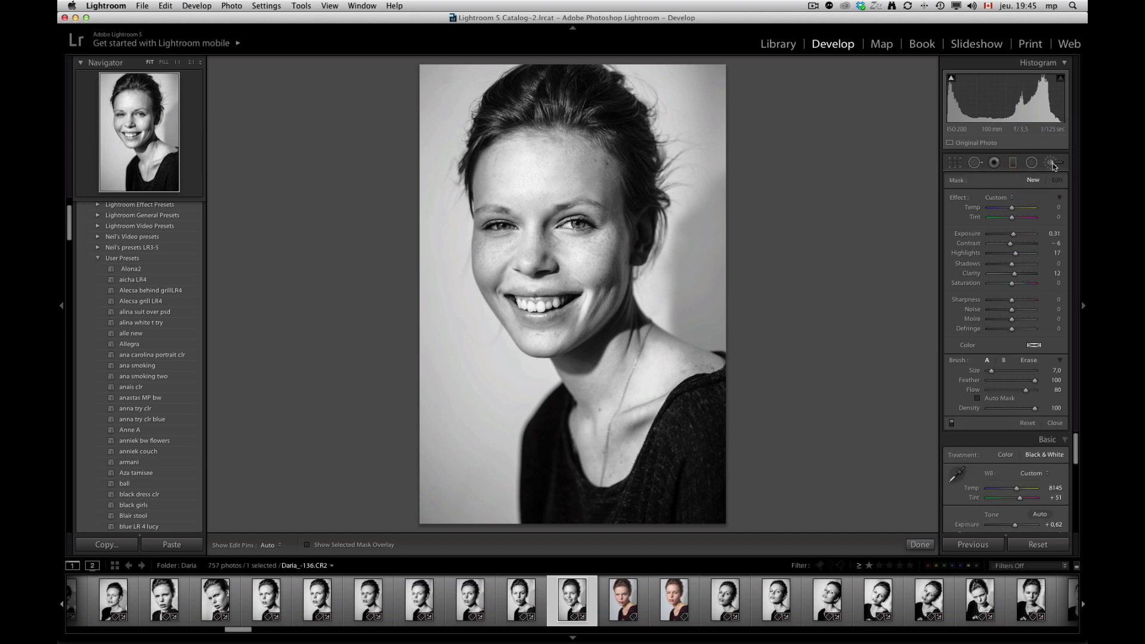
left_click(1001, 201)
left_click(996, 212)
key("bracketleft")
key("bracketleft")
key("bracketleft")
key("bracketleft")
key("h")
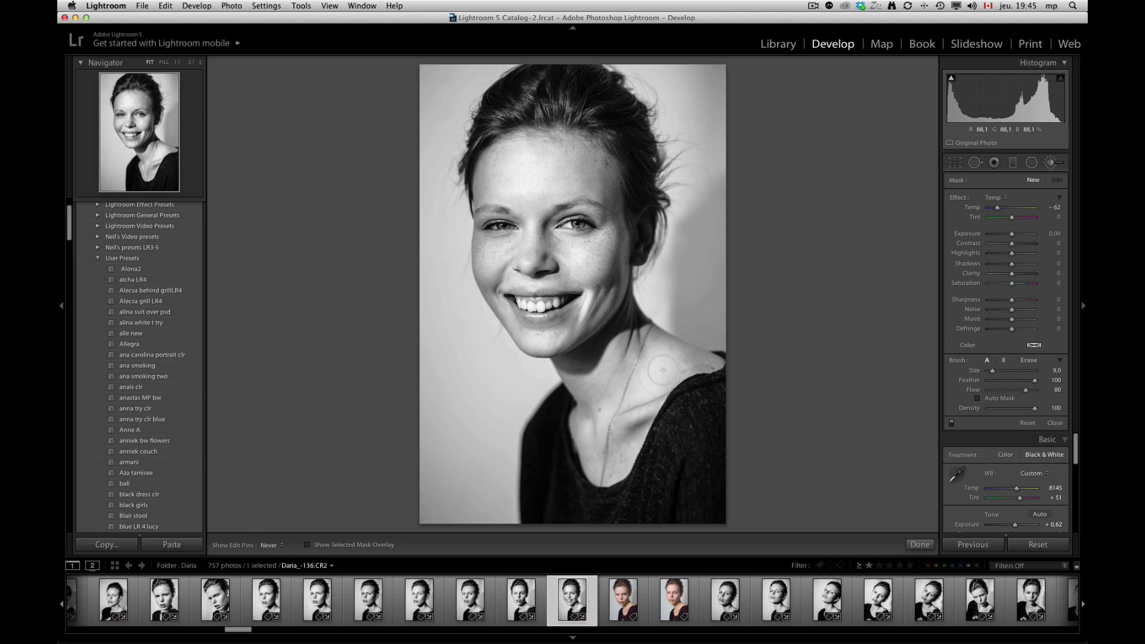
key("h")
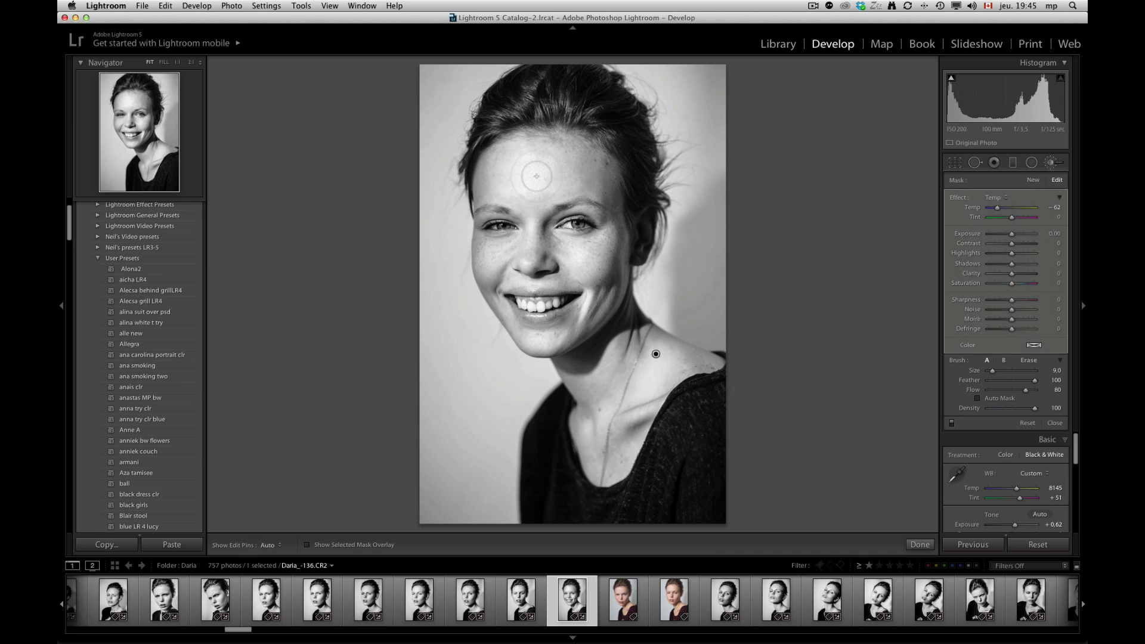
key("h")
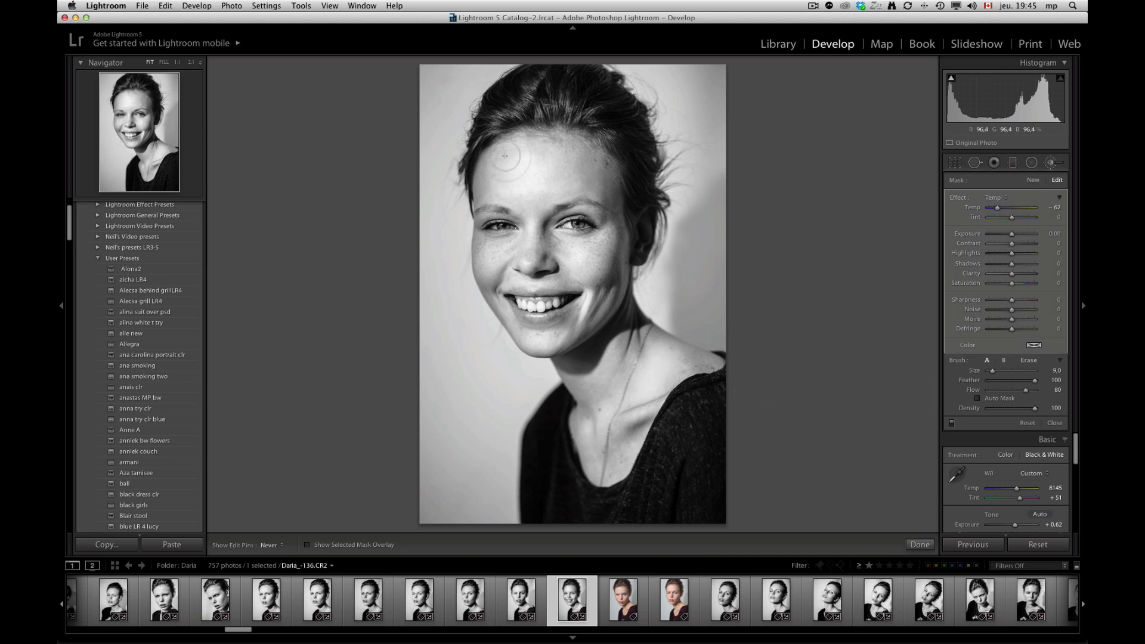
key("h")
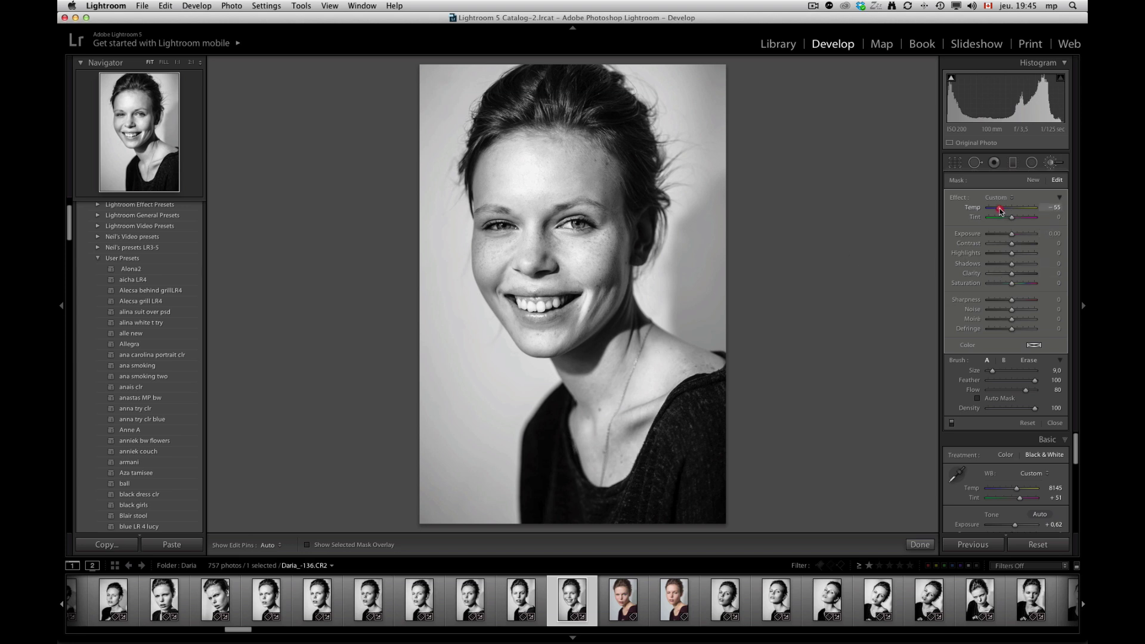
left_click_drag(1000, 210, 1001, 209)
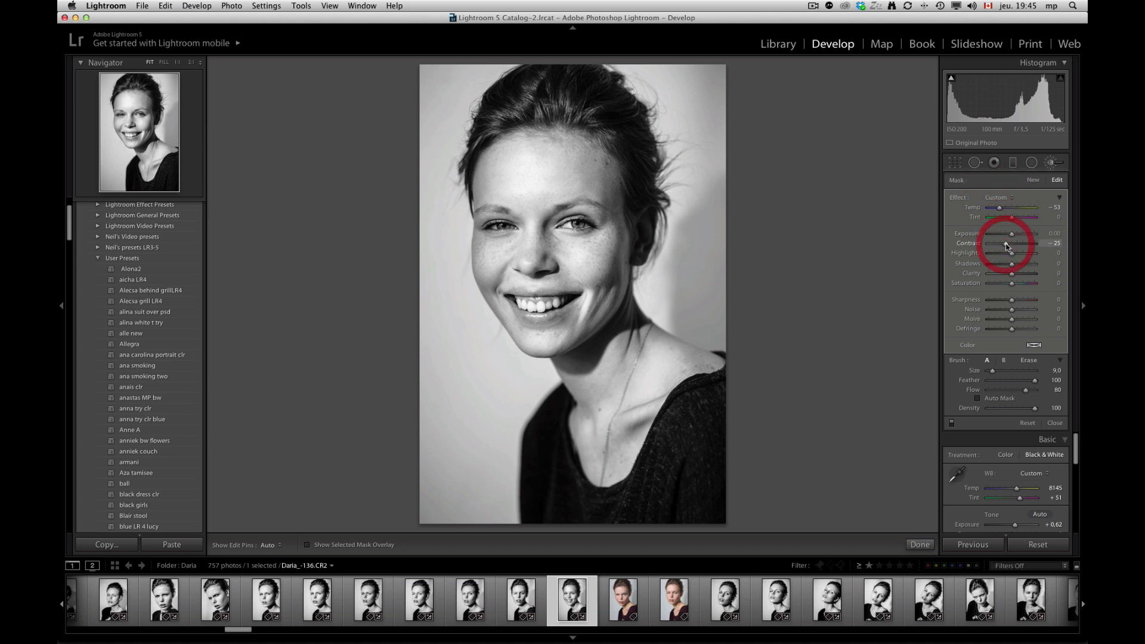
Step: Paint a new brush mask over the hair with Exposure 0.31, Shadows 18, brush size 14 and Auto Mask on
left_click(1033, 182)
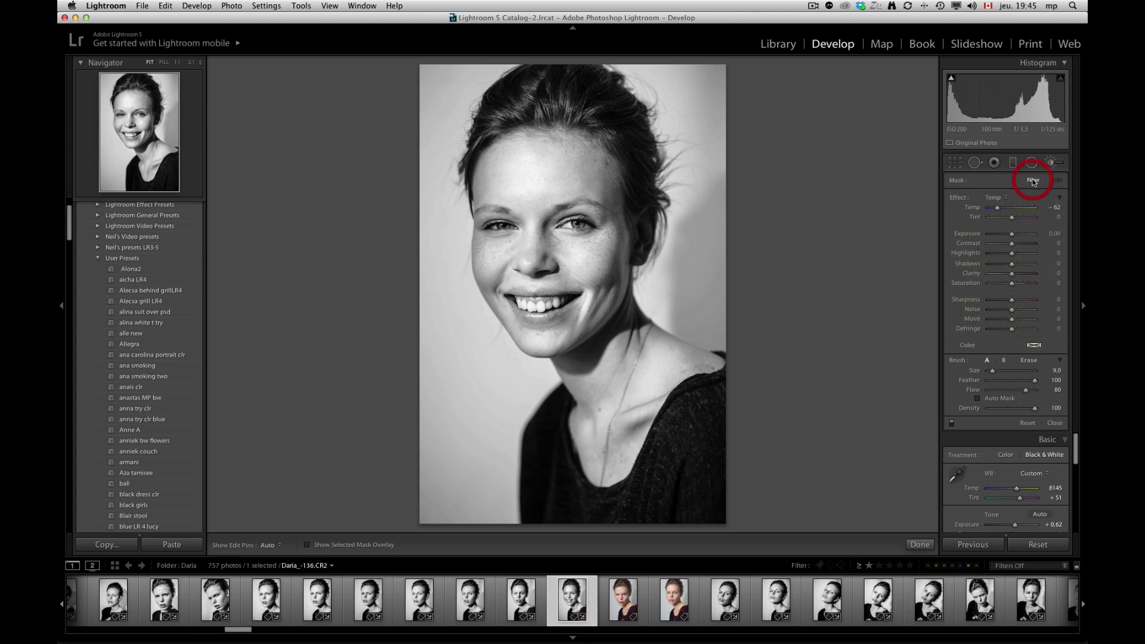
left_click(995, 197)
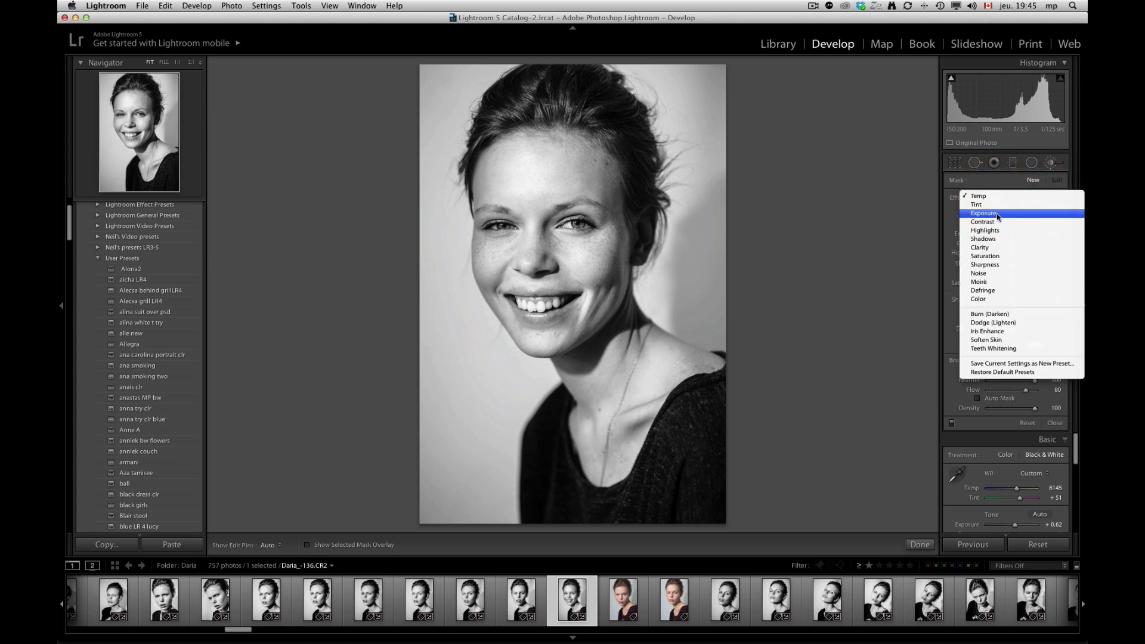
left_click(996, 214)
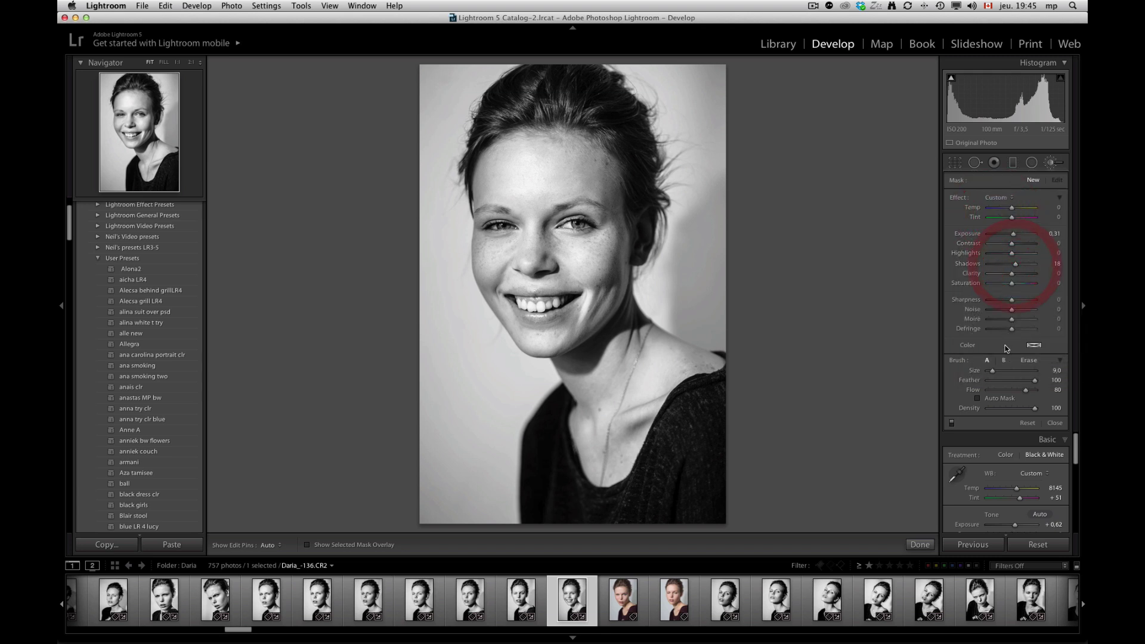
left_click(1010, 399)
scroll(571, 85, "up", 5)
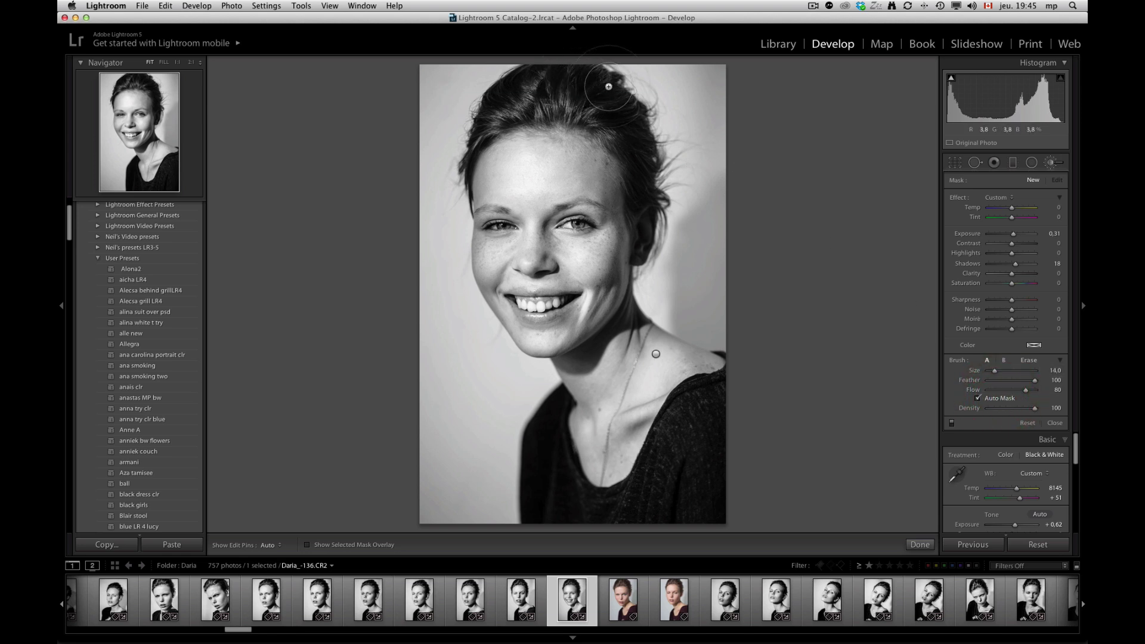
key("h")
mouse_move(592, 86)
left_mouse_down()
mouse_move(541, 77)
mouse_move(495, 112)
mouse_move(544, 77)
mouse_move(568, 75)
mouse_move(619, 108)
mouse_move(638, 149)
mouse_move(604, 105)
mouse_move(564, 82)
mouse_move(505, 110)
mouse_move(545, 80)
mouse_move(600, 97)
mouse_move(625, 115)
mouse_move(644, 186)
mouse_move(621, 109)
mouse_move(572, 82)
mouse_move(495, 122)
left_mouse_up()
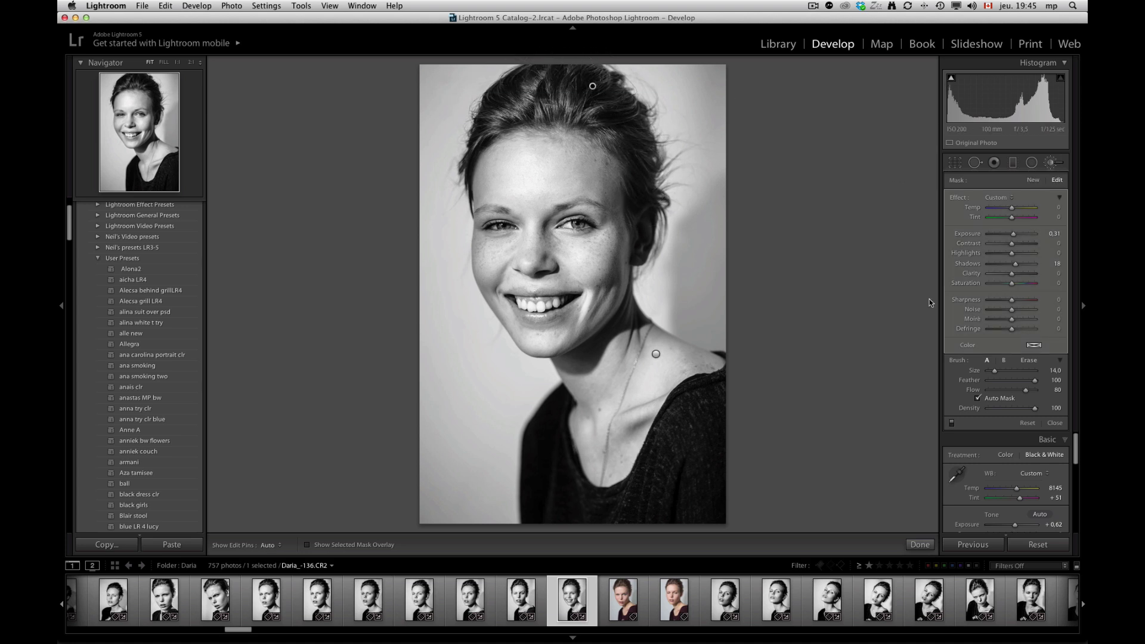
Step: Turn off Auto Mask and paint a new brush mask with Exposure -0.15 and Contrast 7 along the shaded side of the face
left_click(1000, 398)
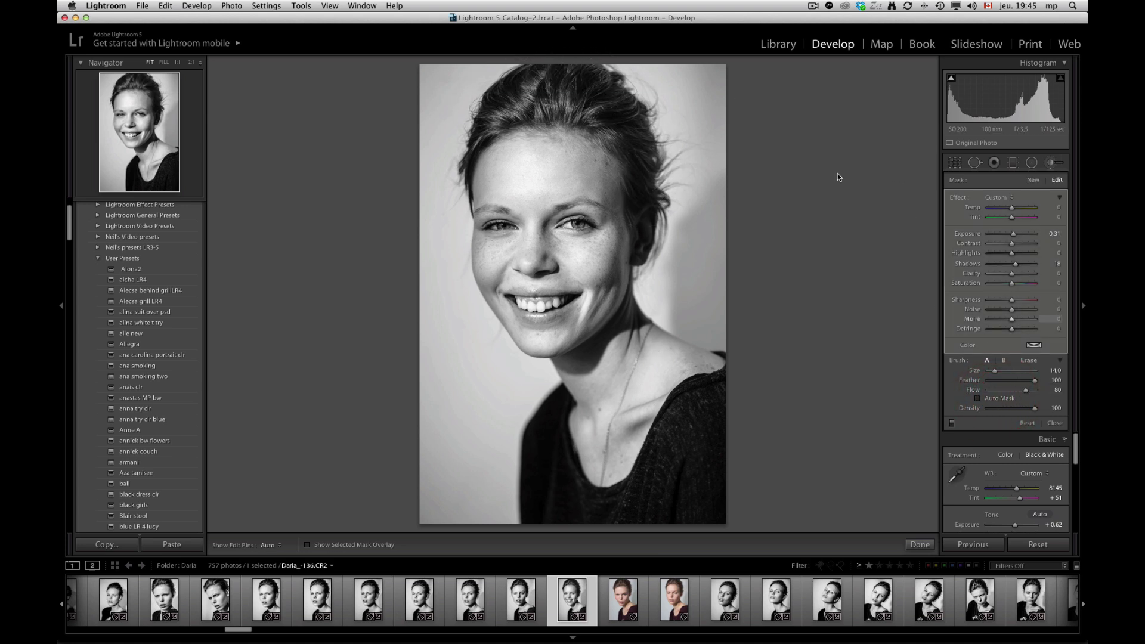
left_click(1034, 181)
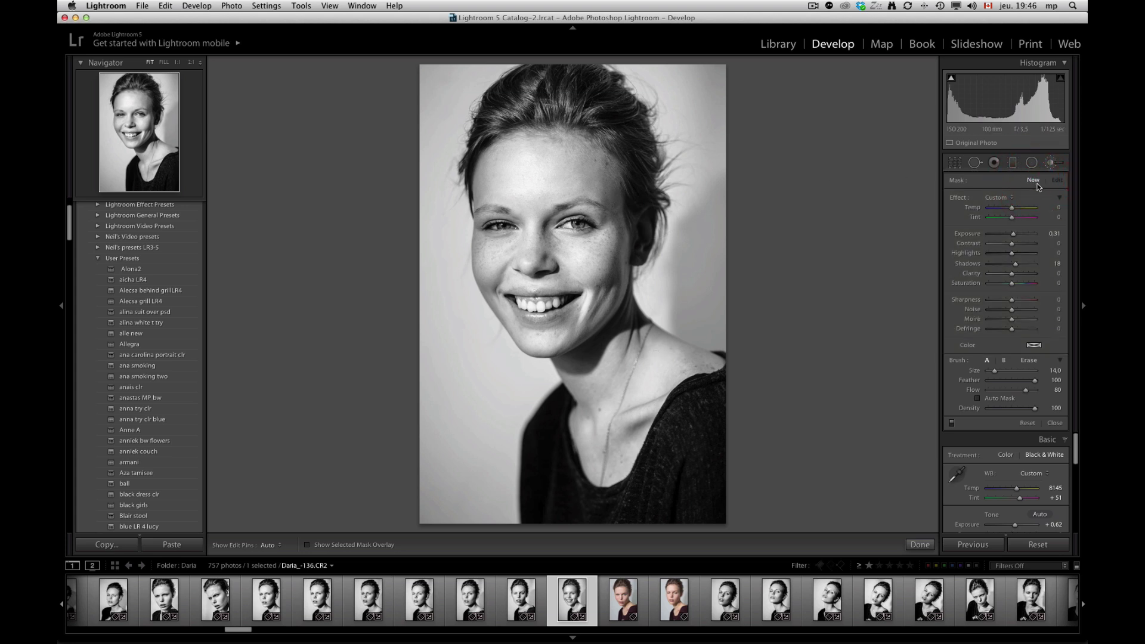
left_click(999, 198)
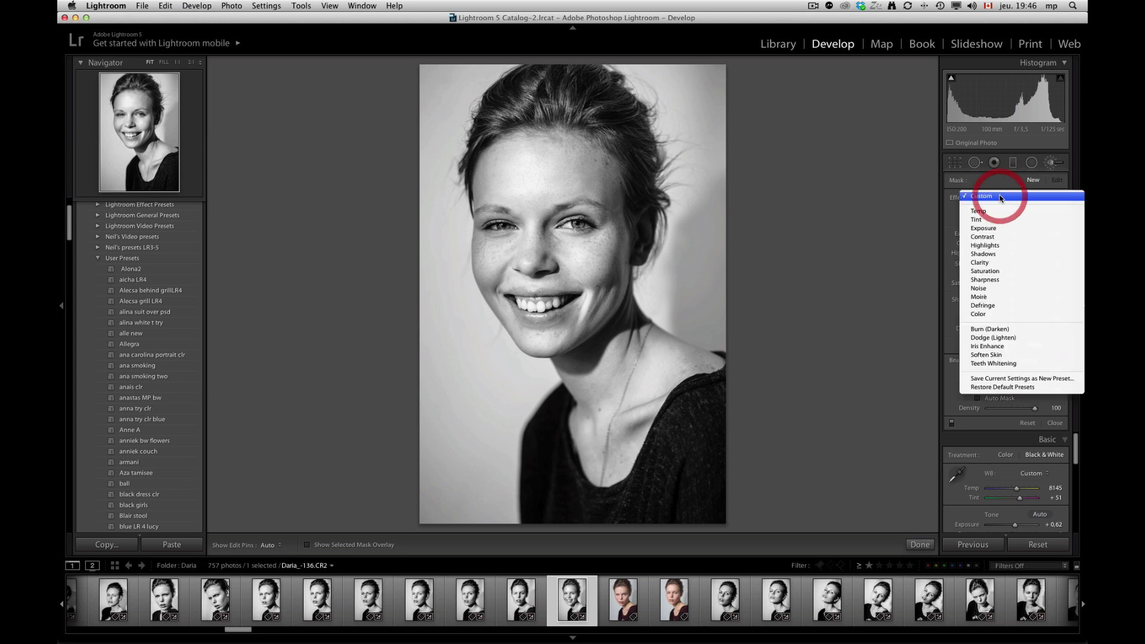
left_click(996, 228)
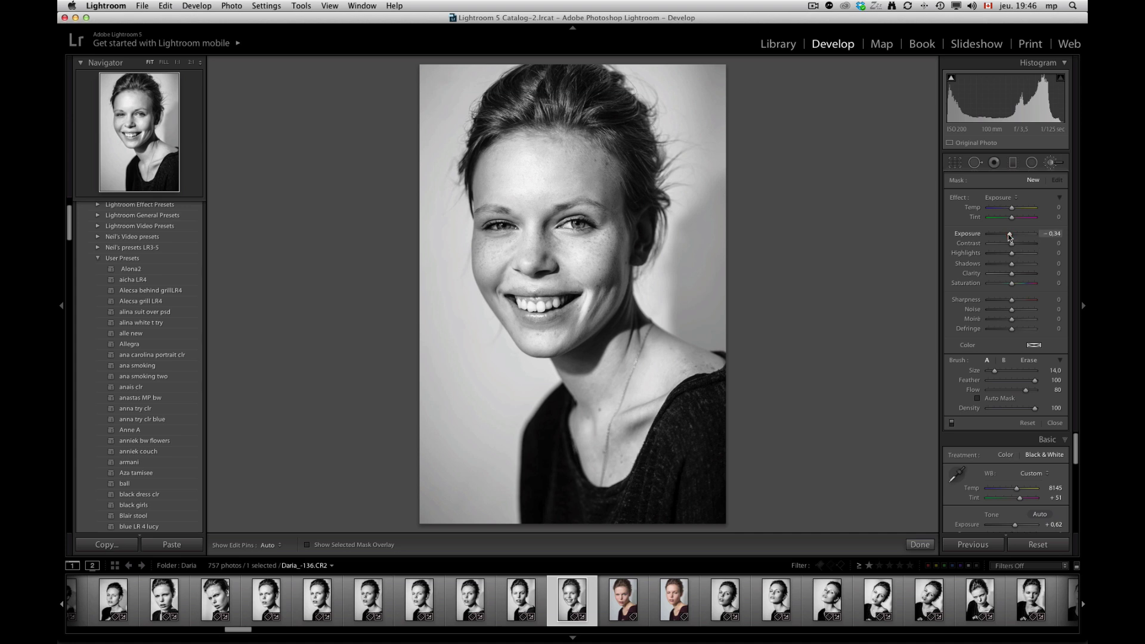
left_click_drag(1010, 235, 1011, 236)
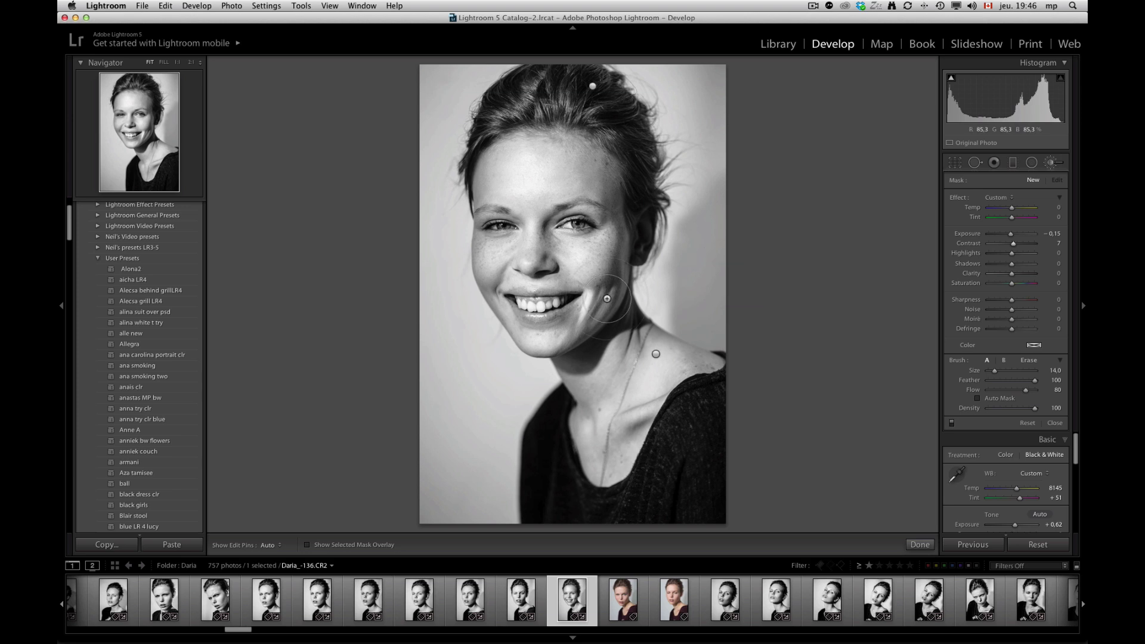
scroll(606, 298, "down", 5)
scroll(623, 271, "down", 1)
mouse_move(622, 271)
left_mouse_down()
mouse_move(612, 200)
mouse_move(613, 211)
left_mouse_up()
key("bracketright")
key("bracketright")
key("bracketright")
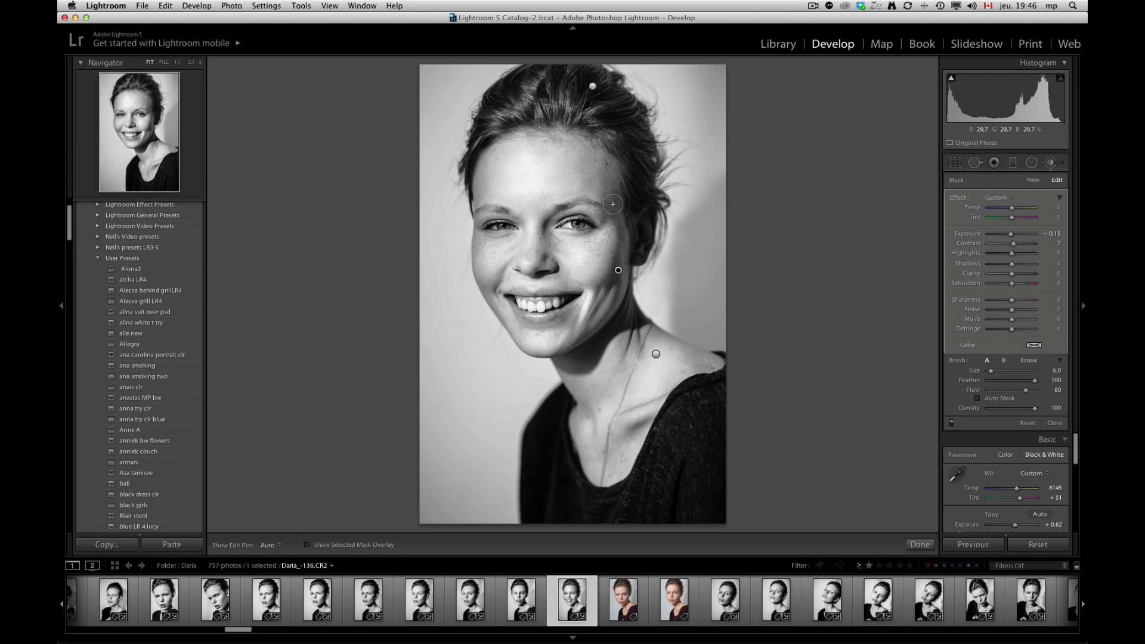
Step: Extend the darkening mask along the jawline, chin and opposite edge of the face, reducing the brush size to 4
key("h")
key("h")
key("bracketleft")
key("bracketleft")
key("bracketleft")
key("h")
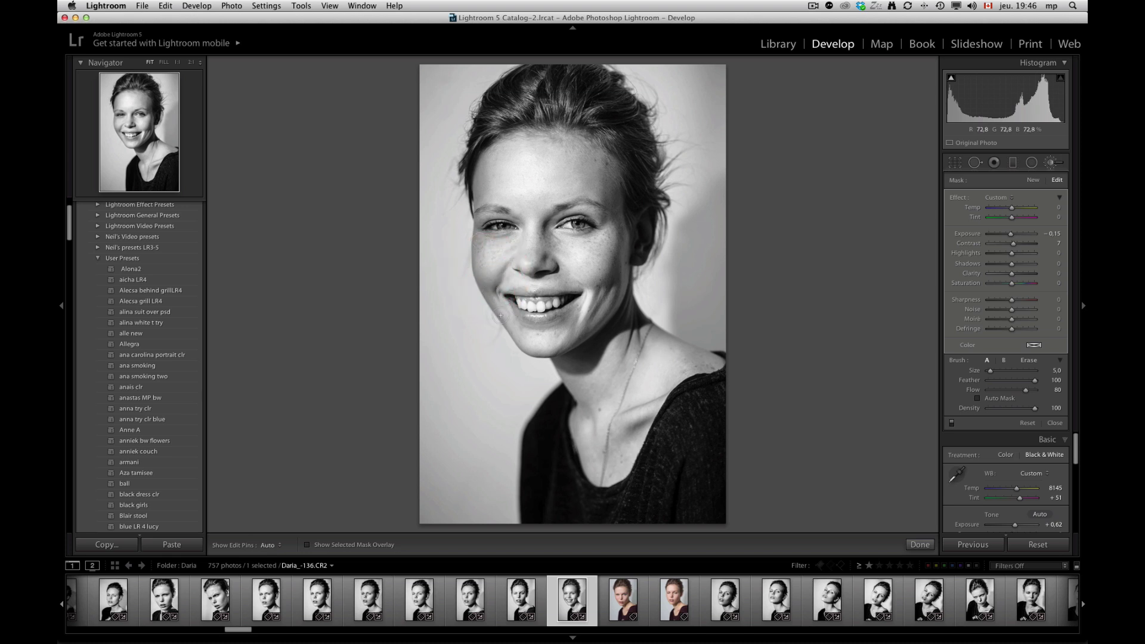
key("h")
key("bracketleft")
mouse_move(567, 349)
left_mouse_down()
mouse_move(616, 324)
mouse_move(563, 355)
left_mouse_up()
key("h")
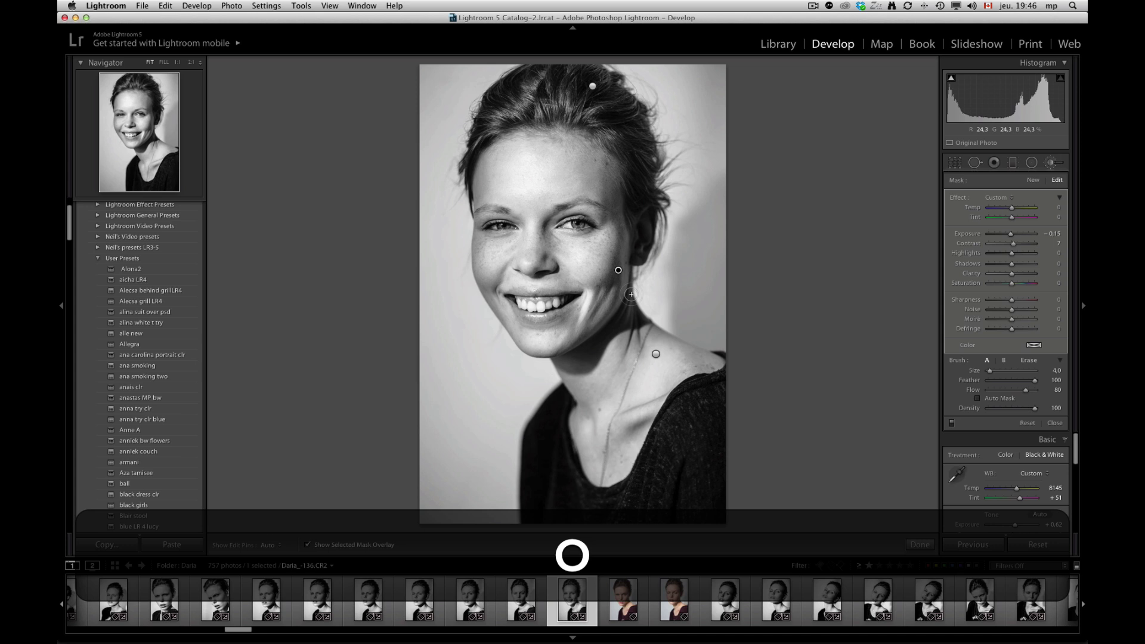
Step: Show the mask overlay, erase the spill beside the left cheek with a size 4 eraser, and hide the overlay
key("o")
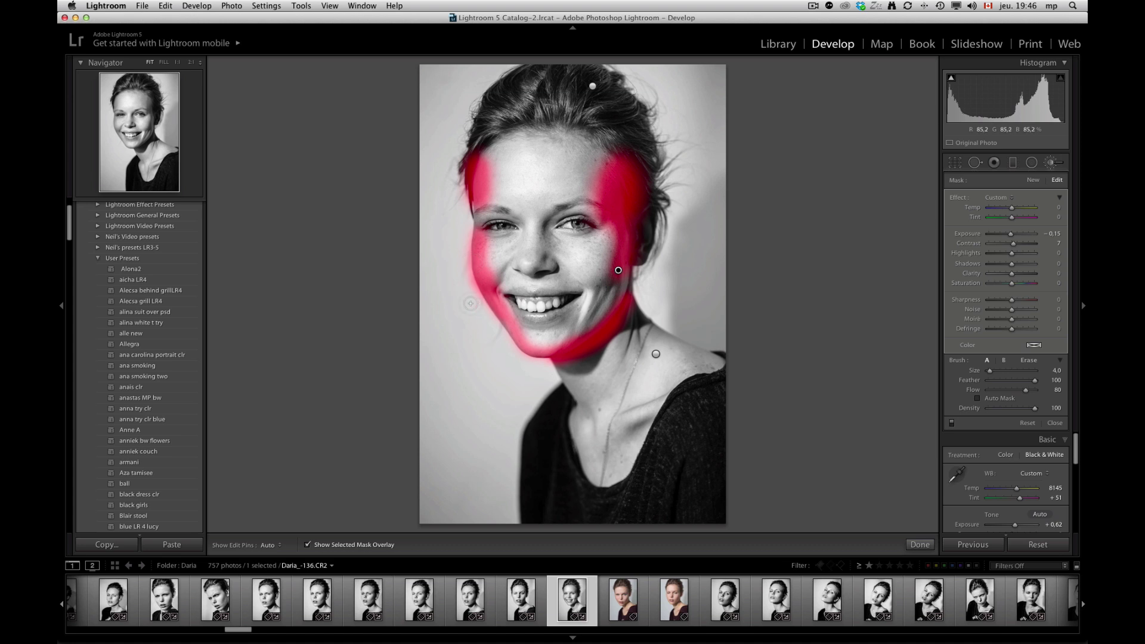
key("alt")
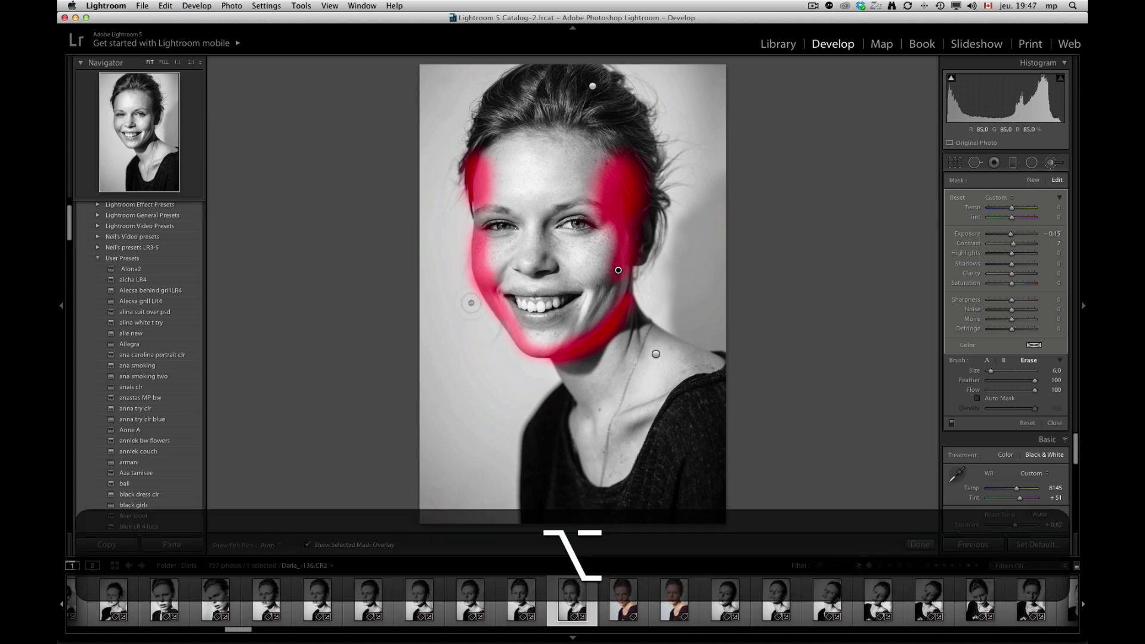
key("h")
key("bracketleft")
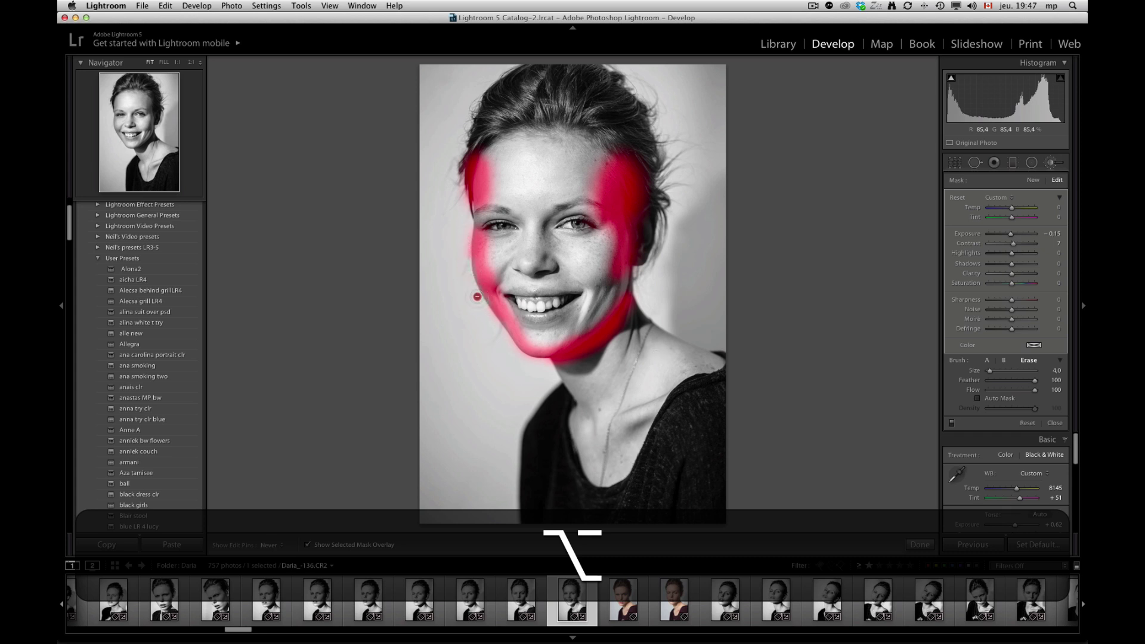
mouse_move(476, 294)
left_mouse_down()
mouse_move(467, 233)
mouse_move(467, 278)
left_mouse_up()
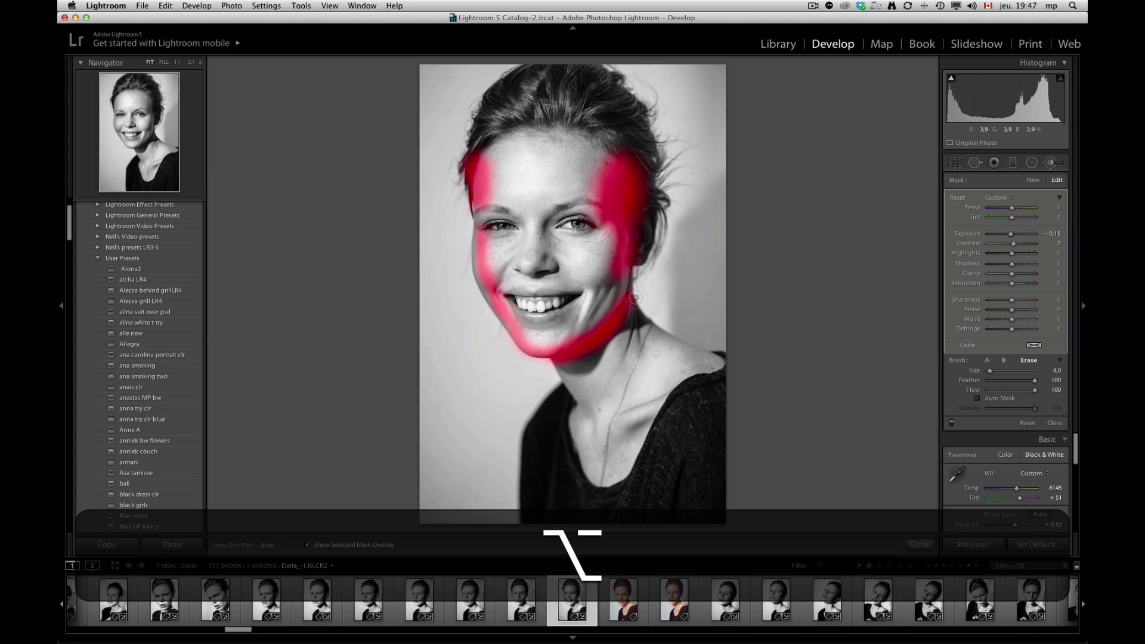
key("h")
key("alt")
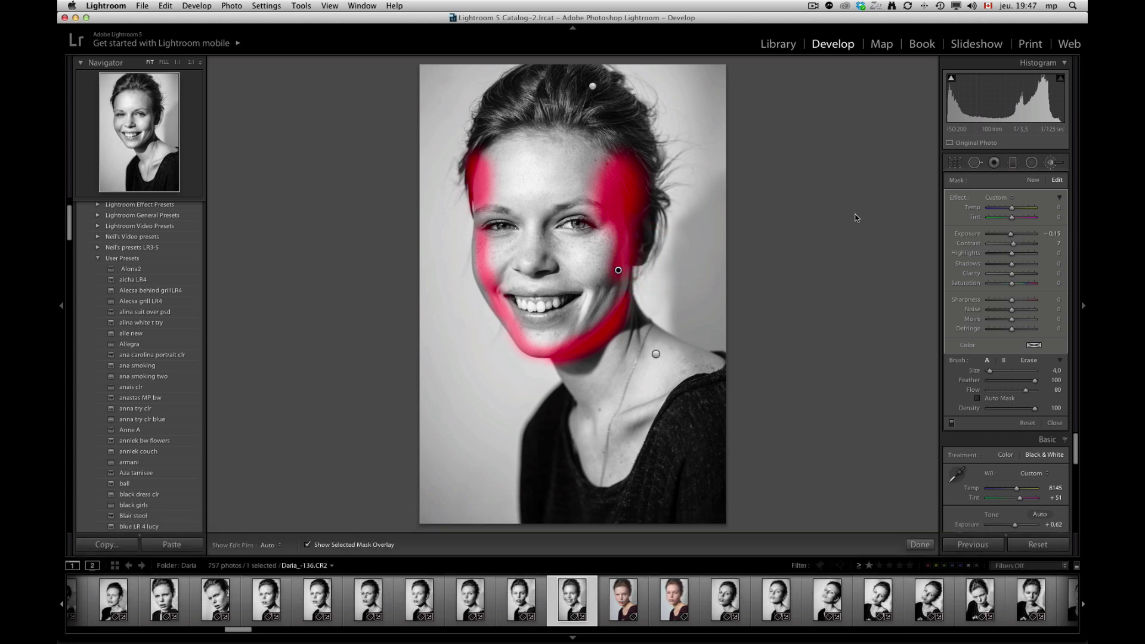
key("o")
key("o")
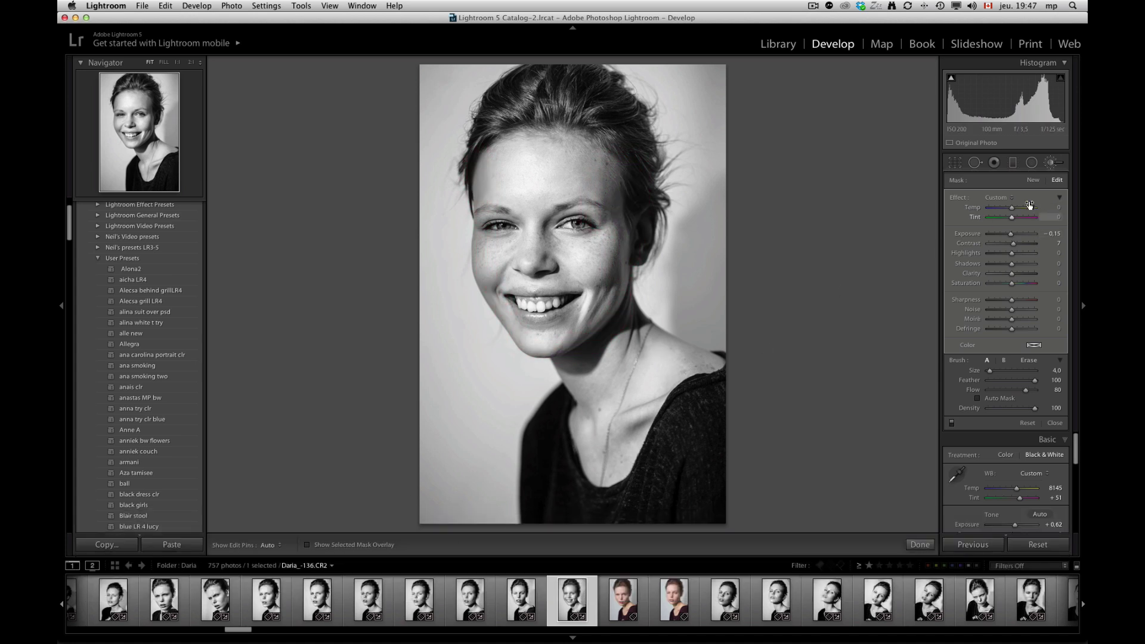
Step: Paint a new brush mask with Exposure 0.21 and Highlights 5 over the cheeks below the eyes, using brush size 6
left_click(1032, 181)
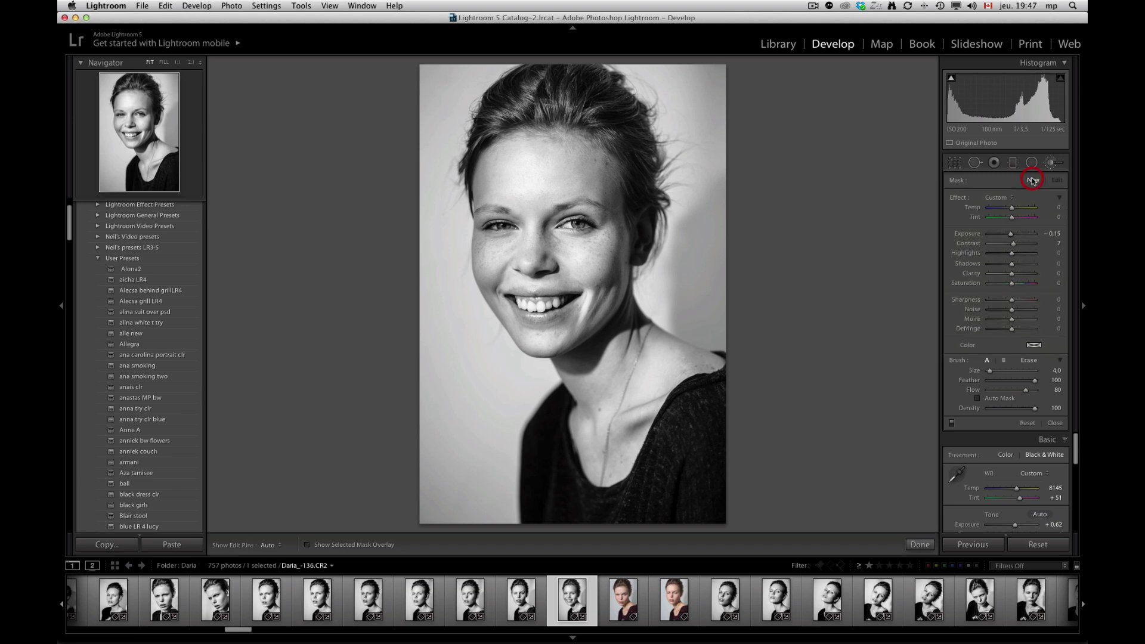
left_click(1001, 199)
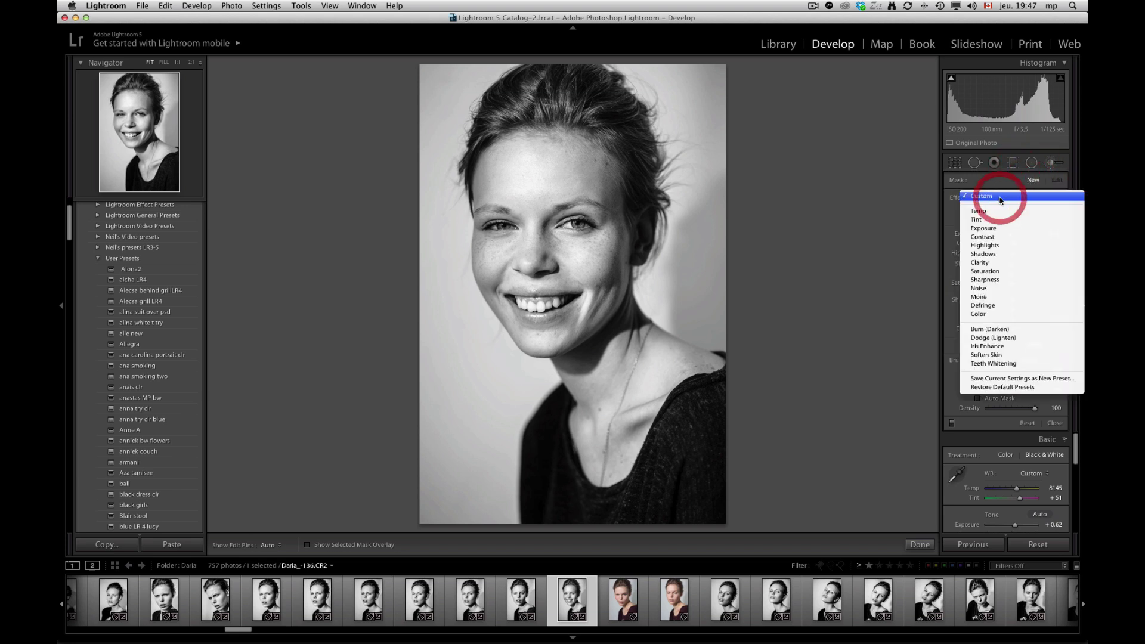
left_click(997, 228)
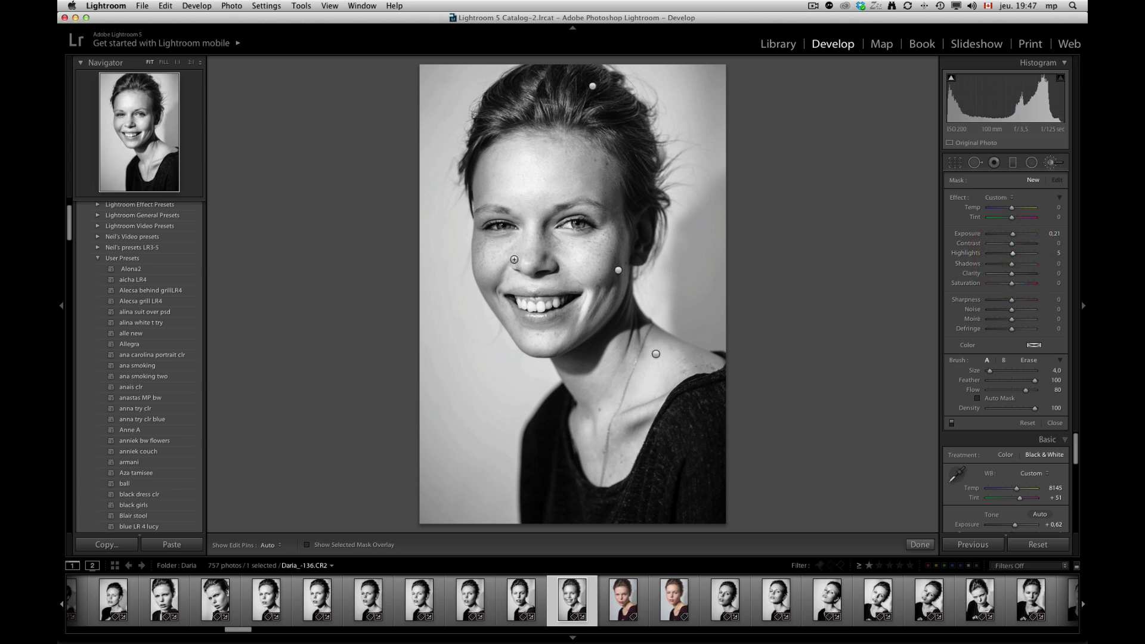
key("h")
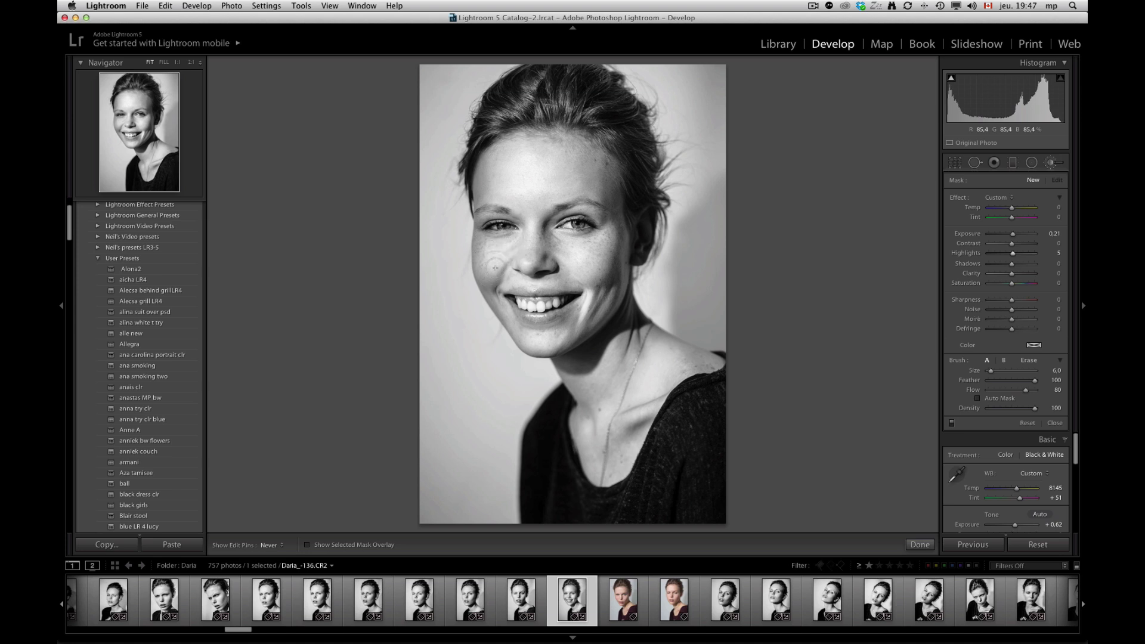
key("h")
key("h")
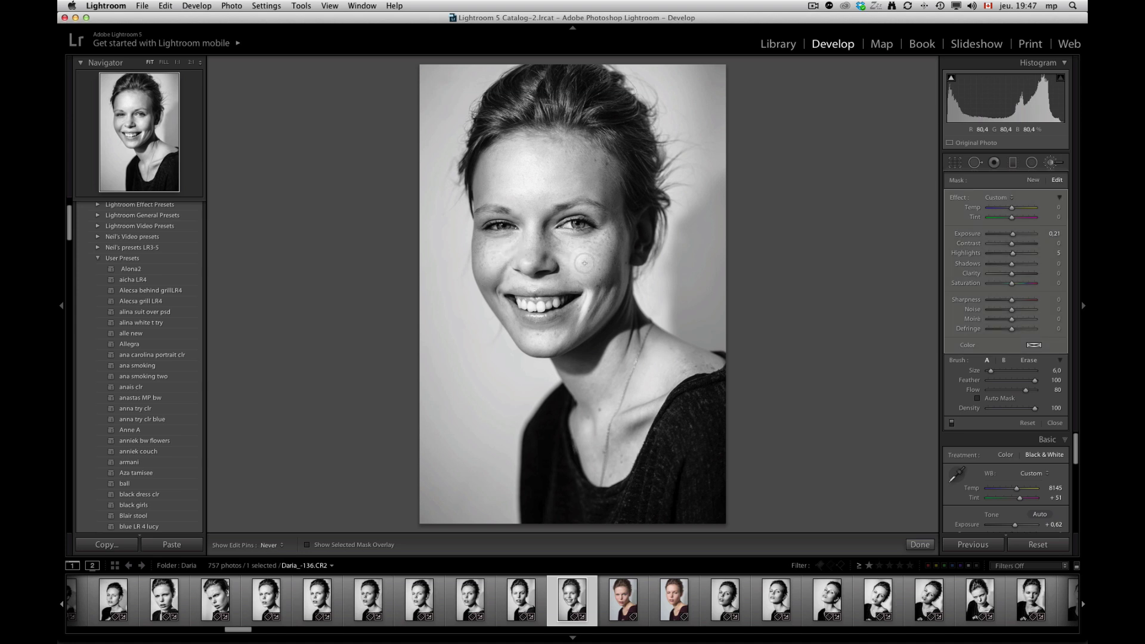
Step: Check the cheek mask with the edit pins hidden and shown, and erase its spill from the chin towards the mouth with a size 8 eraser
key("h")
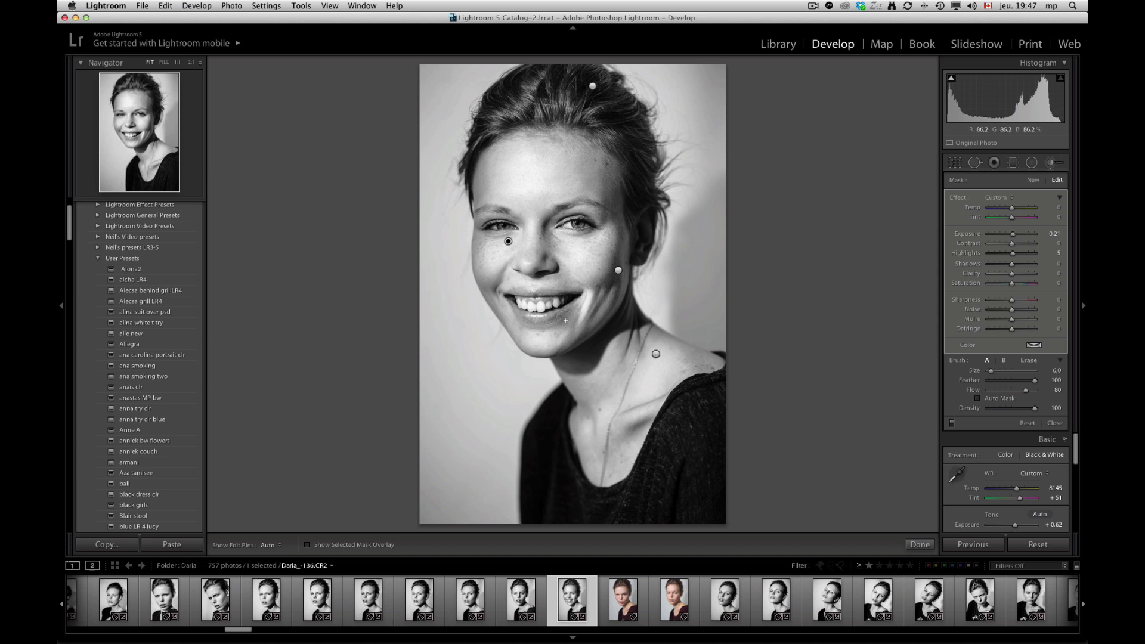
key("h")
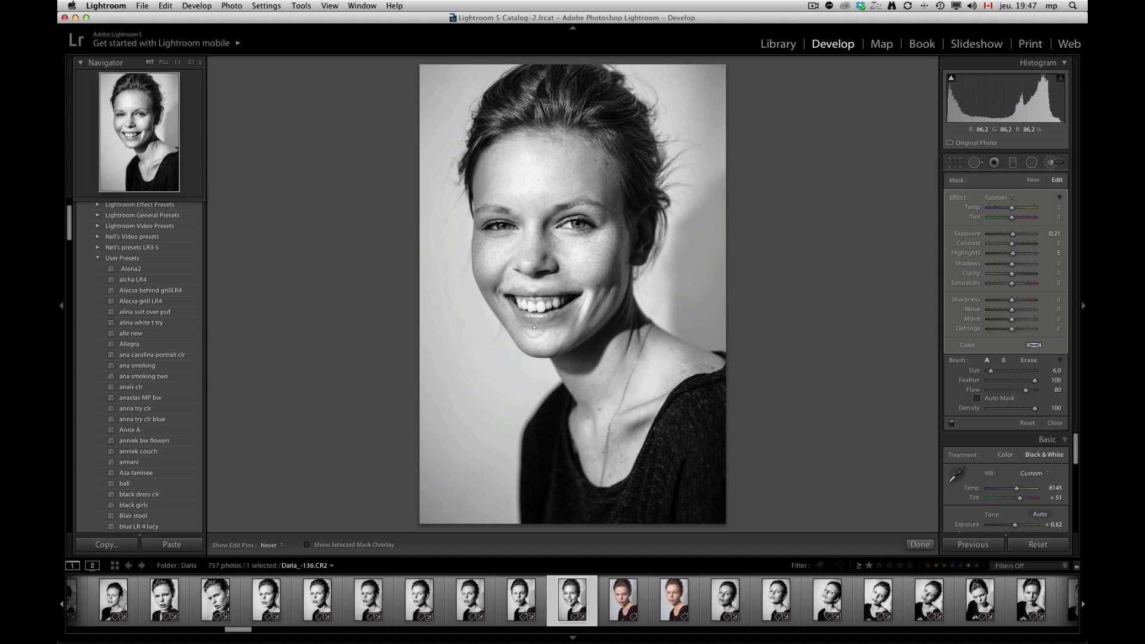
key("h")
key("alt")
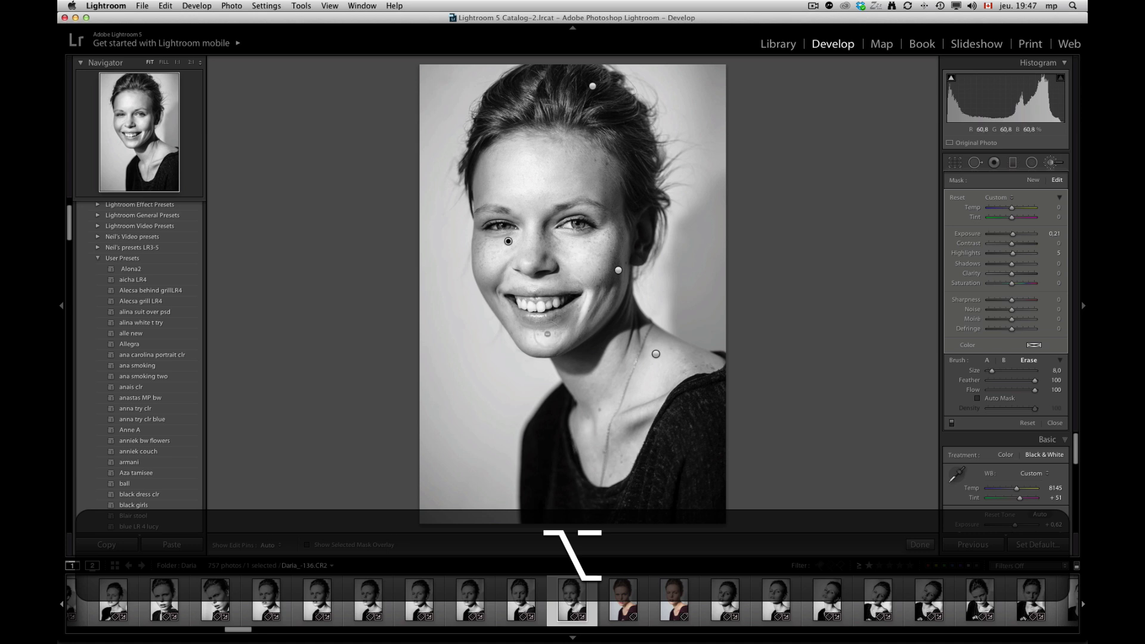
mouse_move(547, 333)
left_mouse_down()
mouse_move(577, 336)
mouse_move(526, 337)
mouse_move(585, 330)
mouse_move(520, 287)
left_mouse_up()
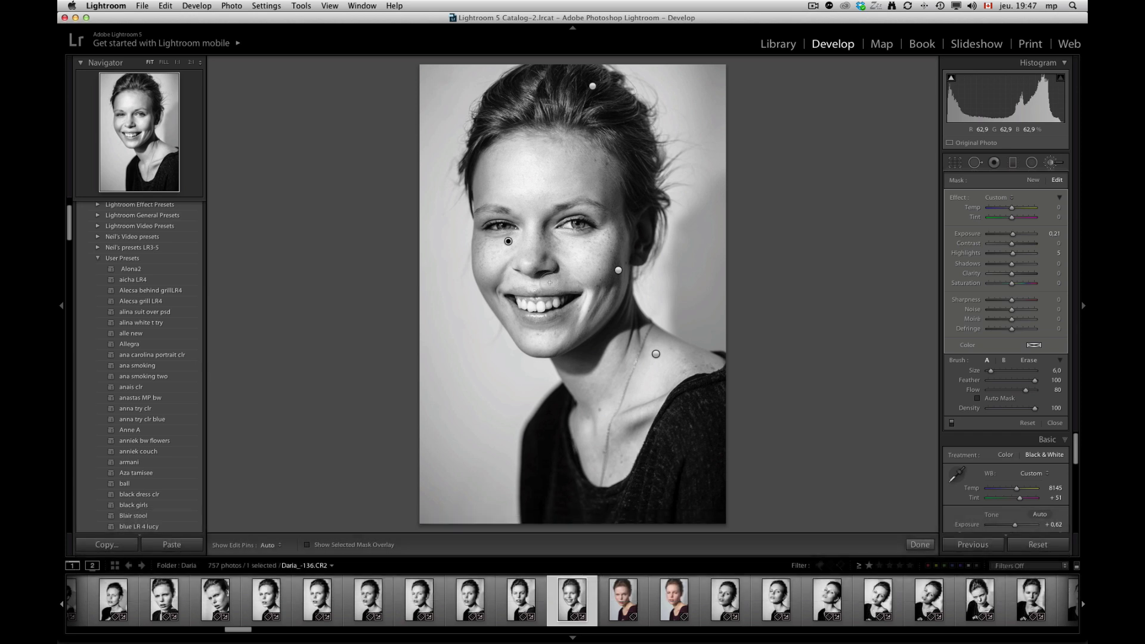
Step: Paint a new brush mask with Exposure 0.14 and Highlights 5 above the upper lip and on the chin, using brush sizes 4 to 6
left_click(1031, 180)
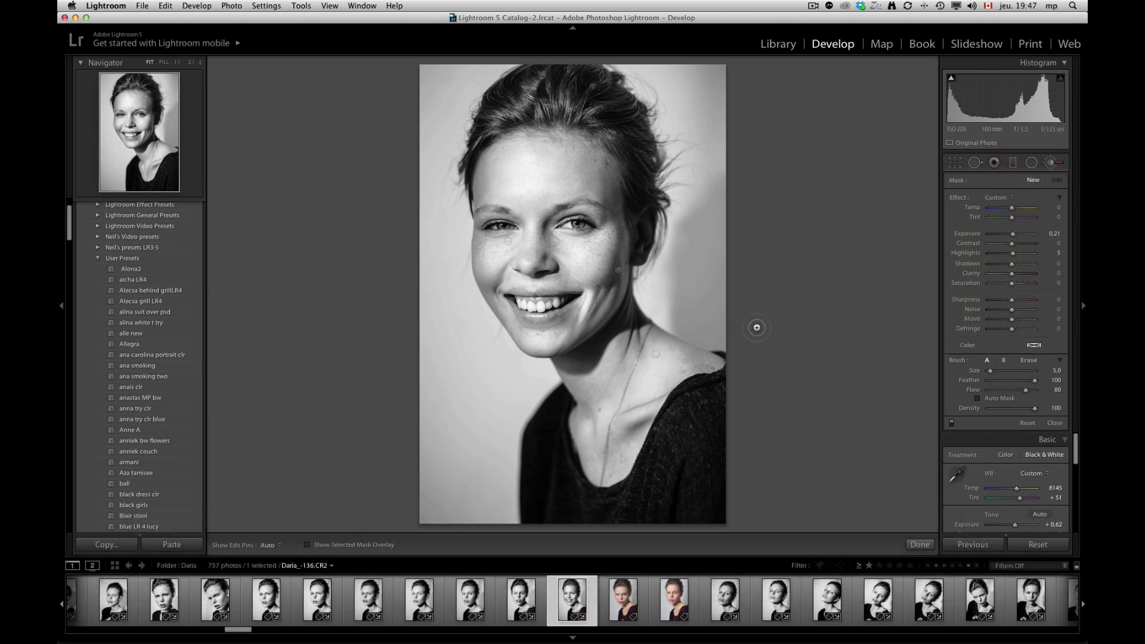
left_click(1012, 234)
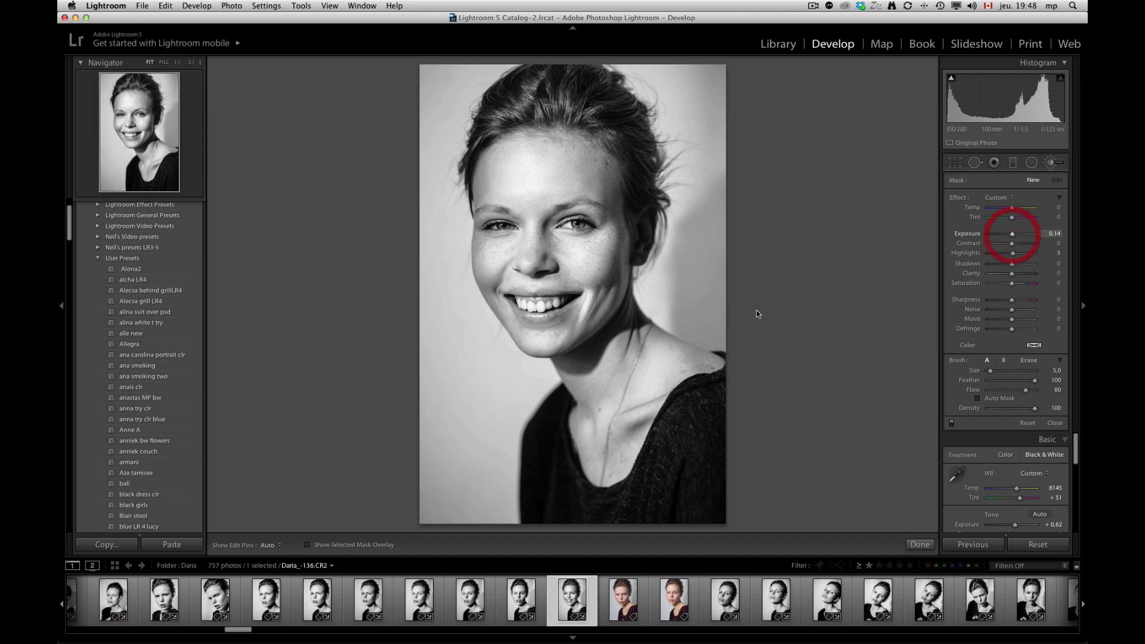
scroll(538, 281, "down", 1)
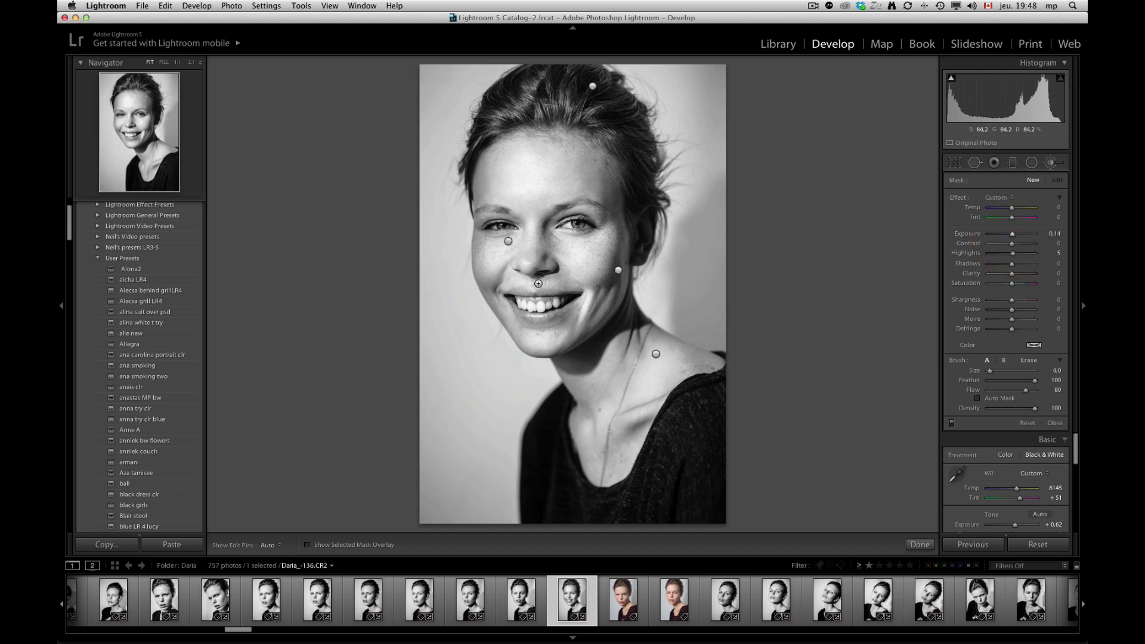
key("h")
left_click(507, 295)
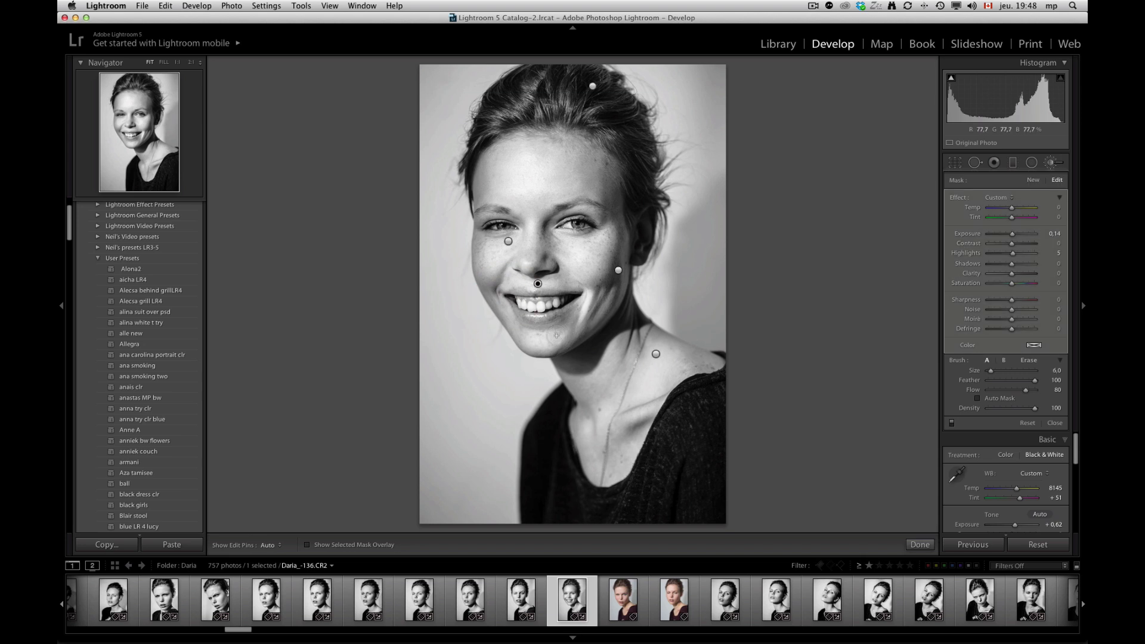
scroll(555, 335, "up", 1)
key("h")
key("h")
Step: Paint a new size 6 brush mask with Exposure 0.35 and Highlights 9 over the eyes
key("super+equal")
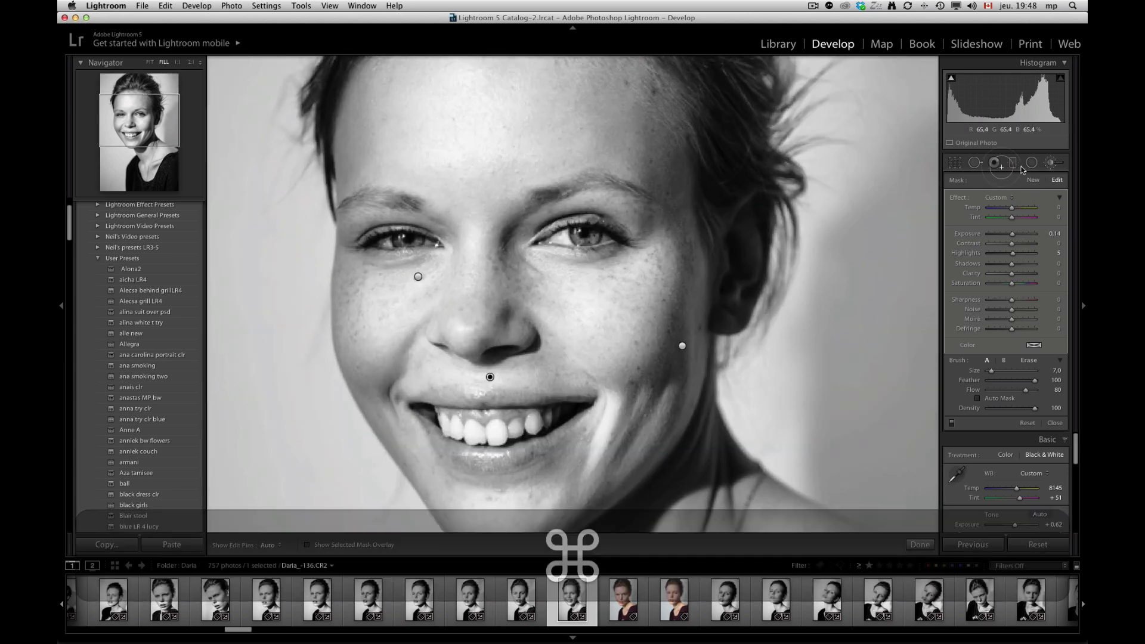
left_click(1030, 180)
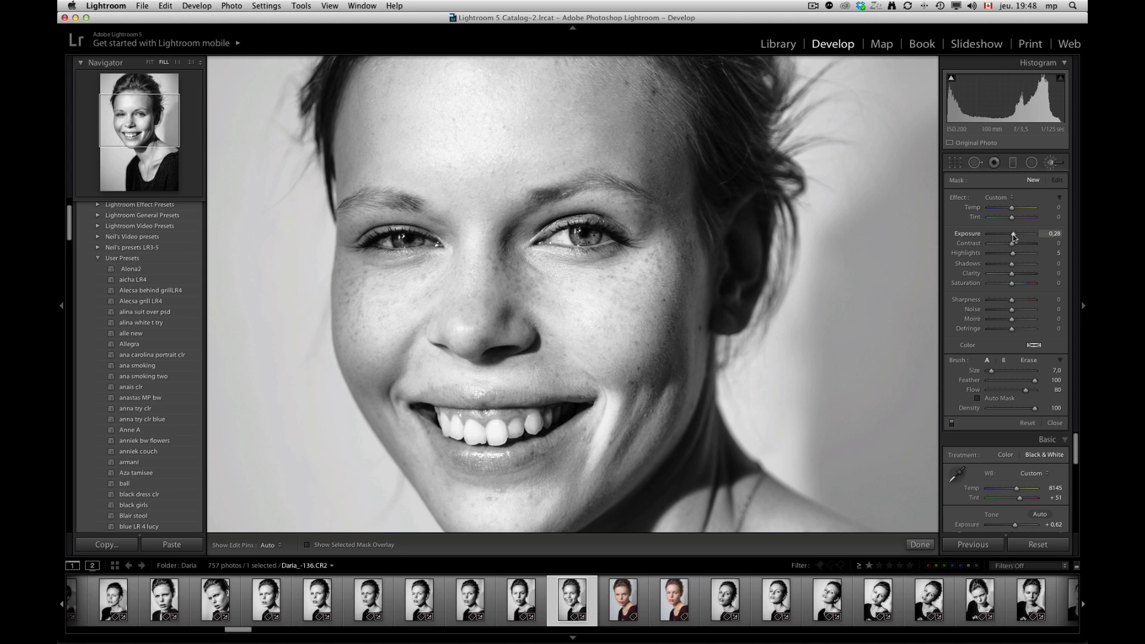
left_click(1013, 235)
key("bracketleft")
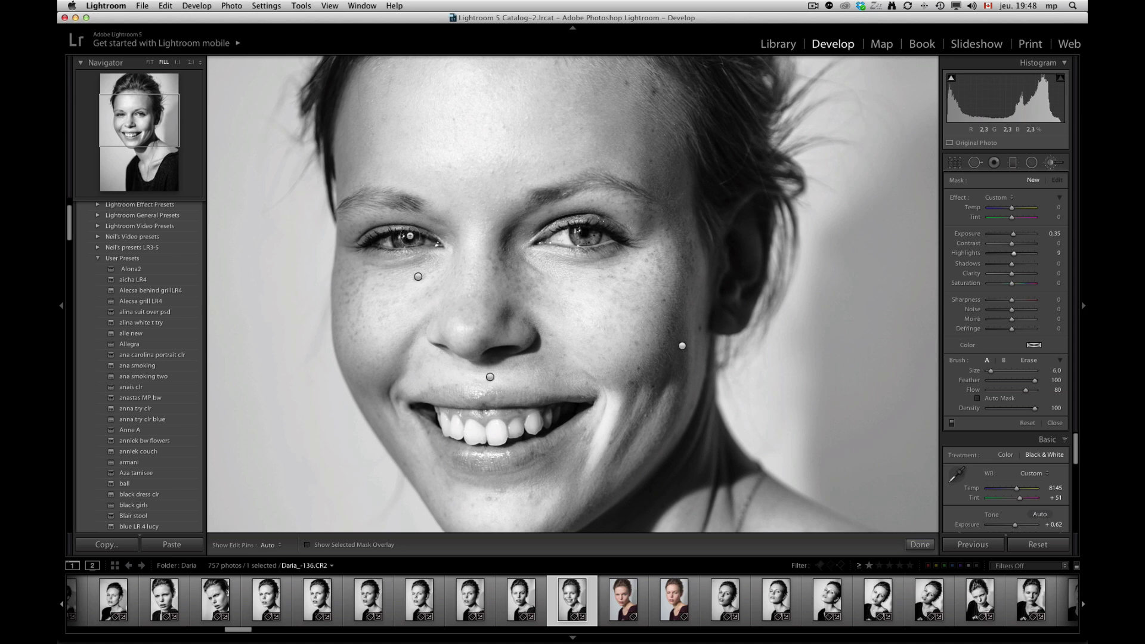
key("h")
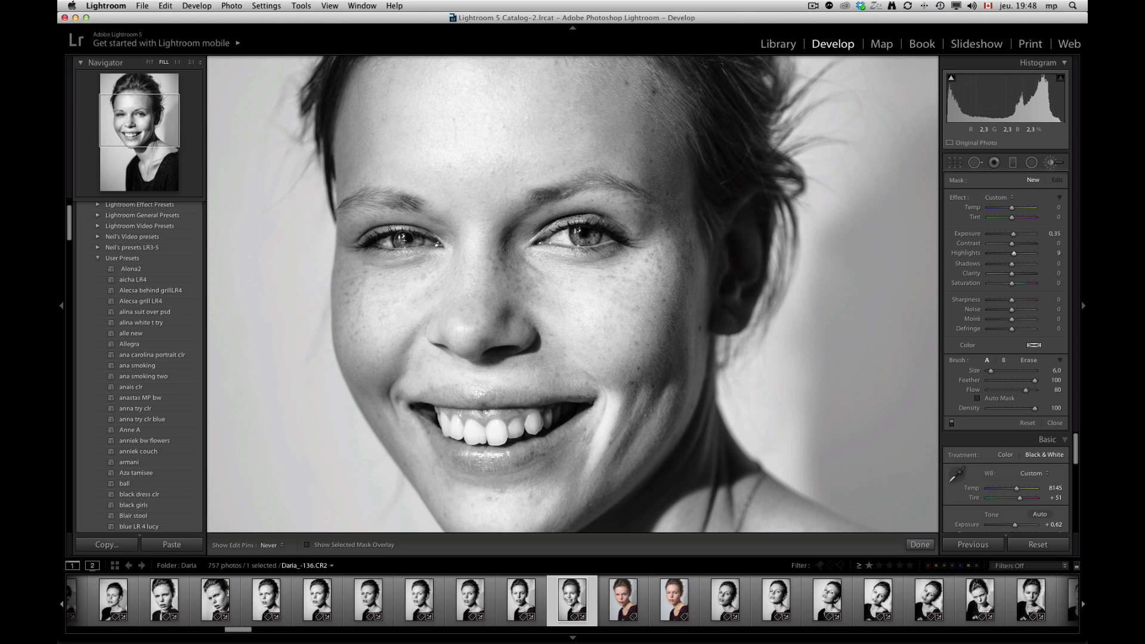
left_click_drag(394, 231, 422, 238)
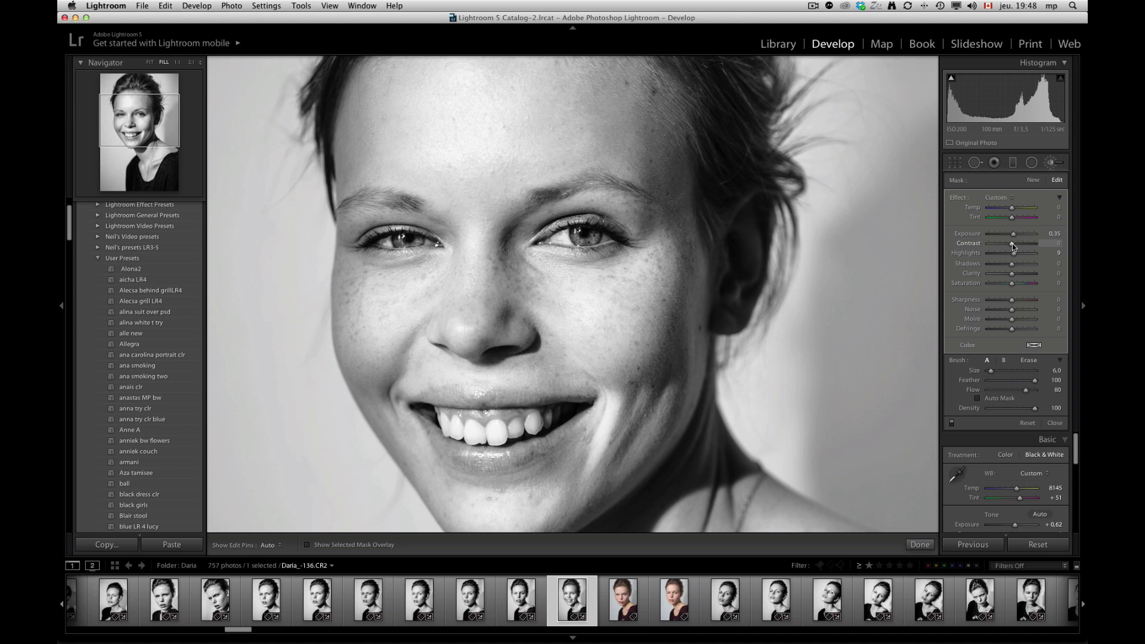
Step: Set the eye mask's Contrast to -15 and Exposure to 0.43, and close the adjustment brush
left_click_drag(1011, 244, 1007, 244)
left_click(1015, 236)
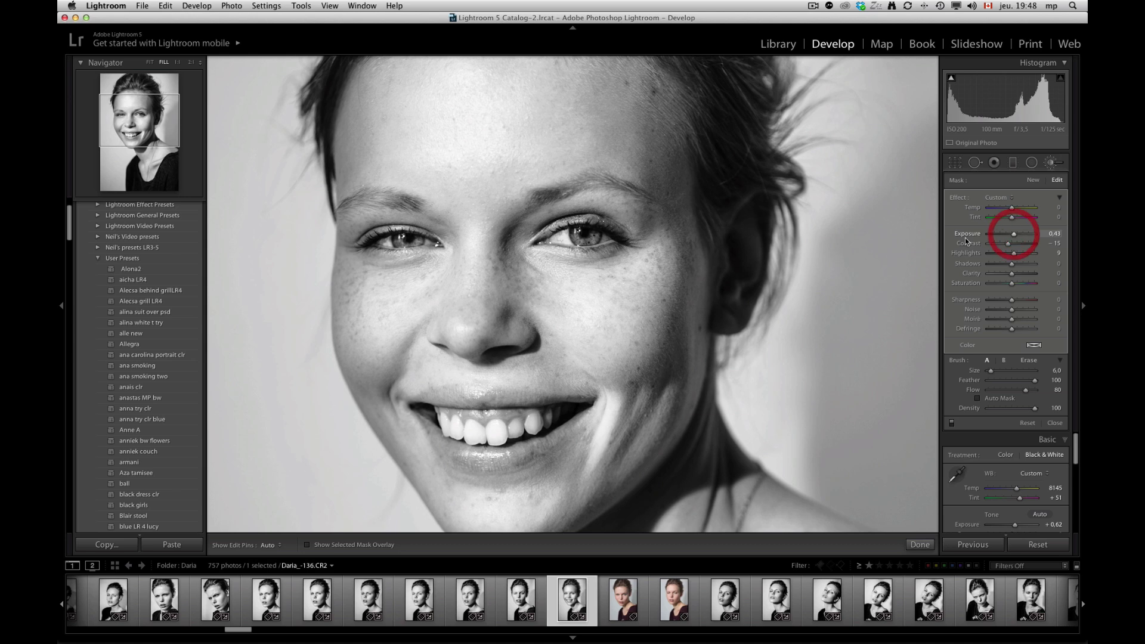
left_click(150, 62)
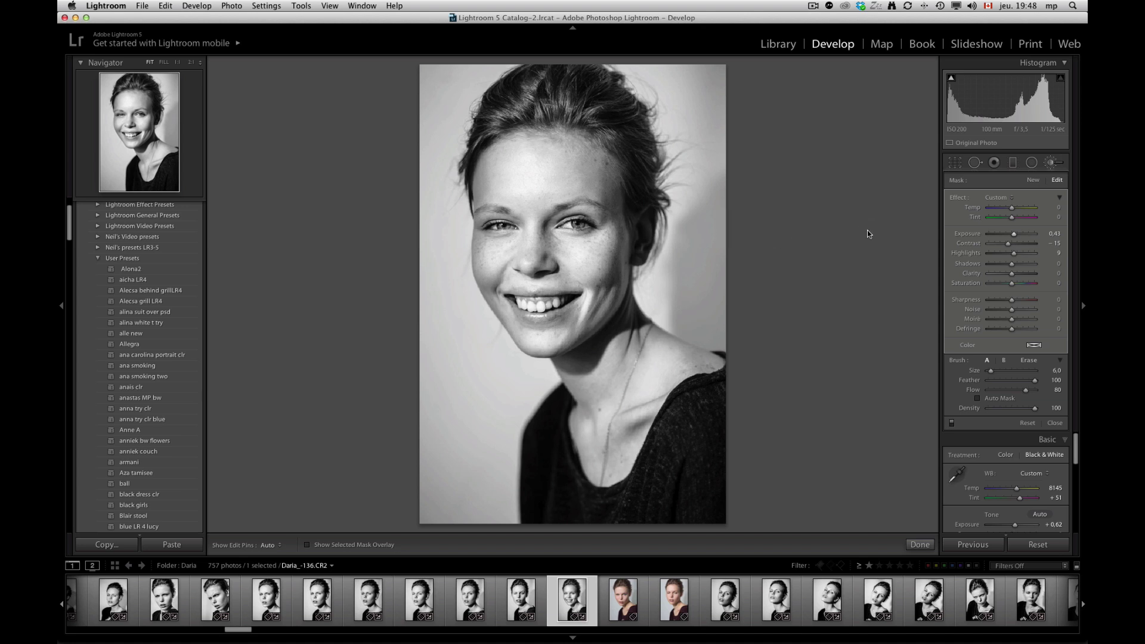
left_click(1053, 162)
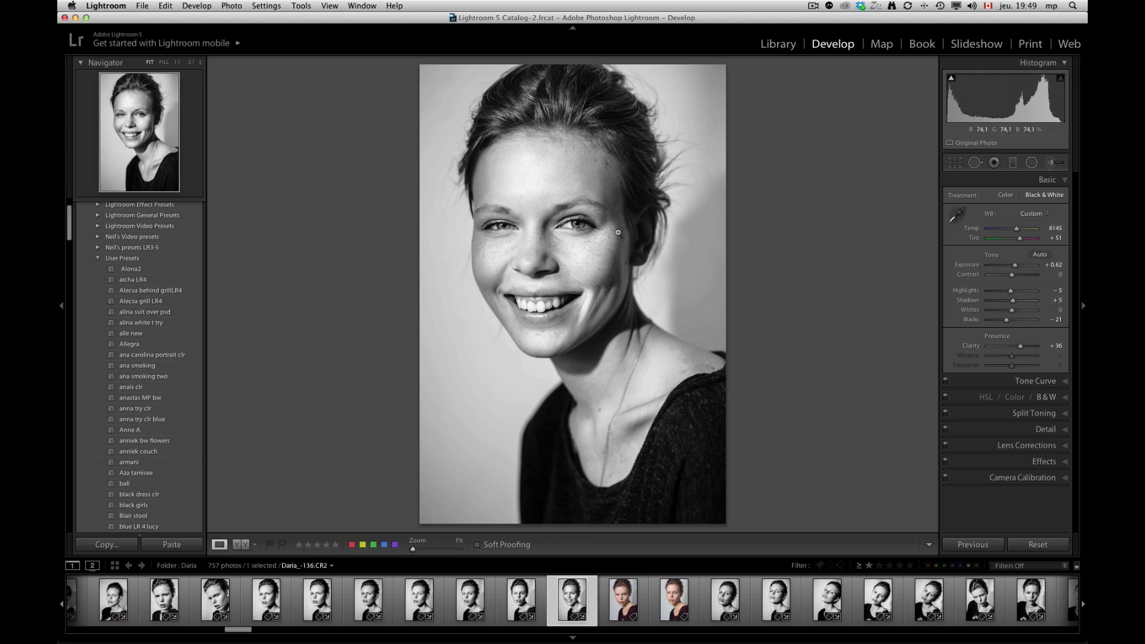
Step: Save the current settings as a develop preset named "lr5 tutorial bw" in User Presets, replacing the existing preset of that name
key("super+shift")
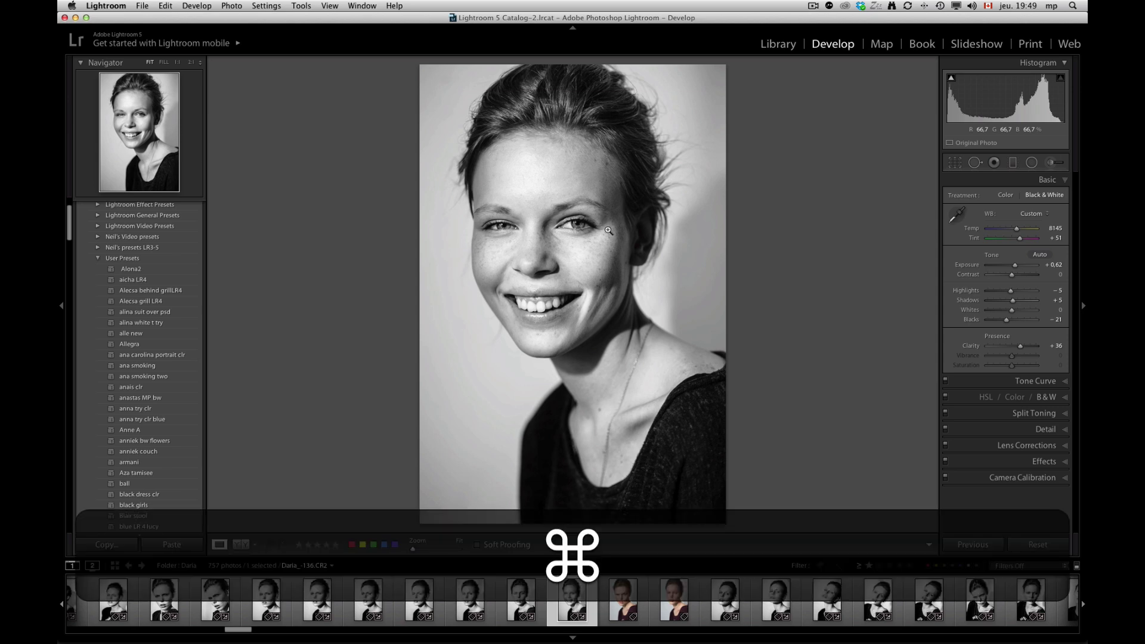
key("super+shift+n")
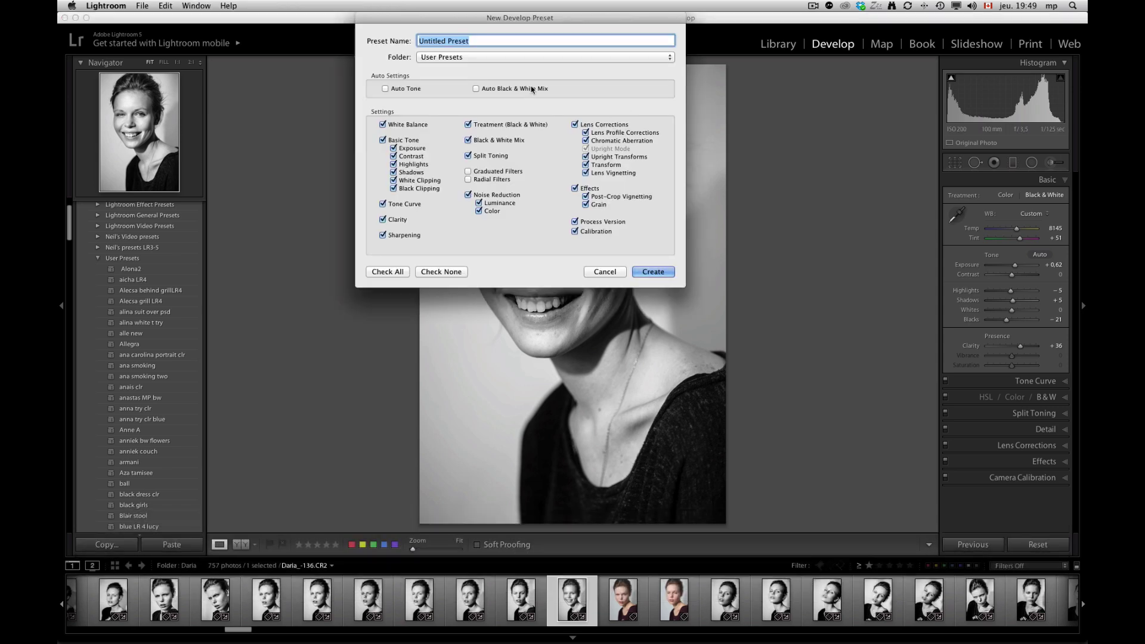
type("lr")
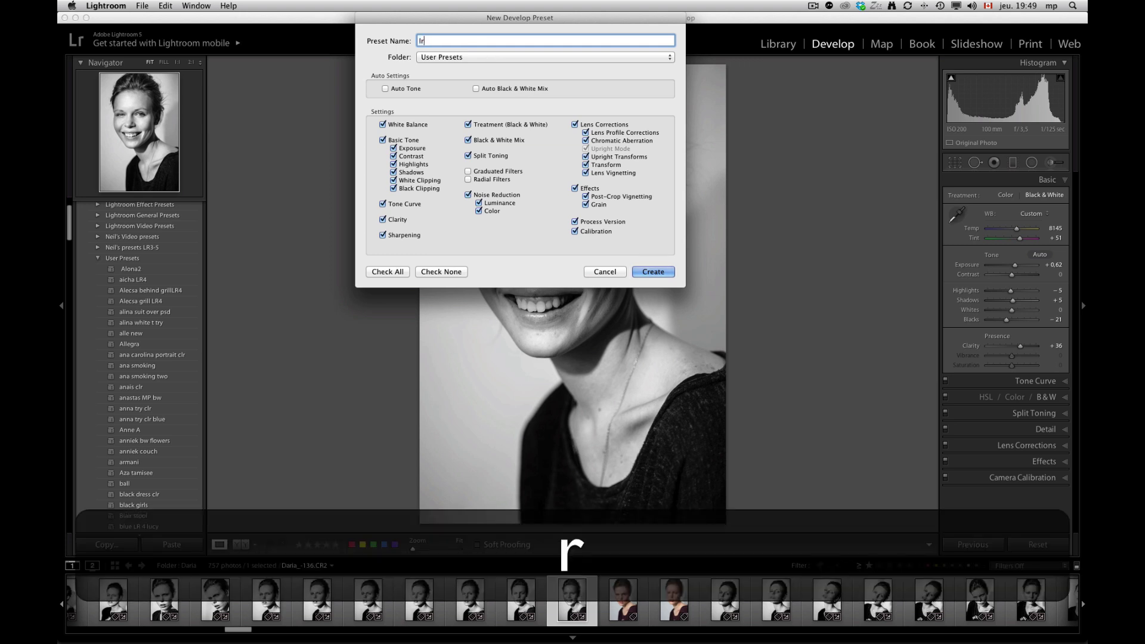
type("5 t")
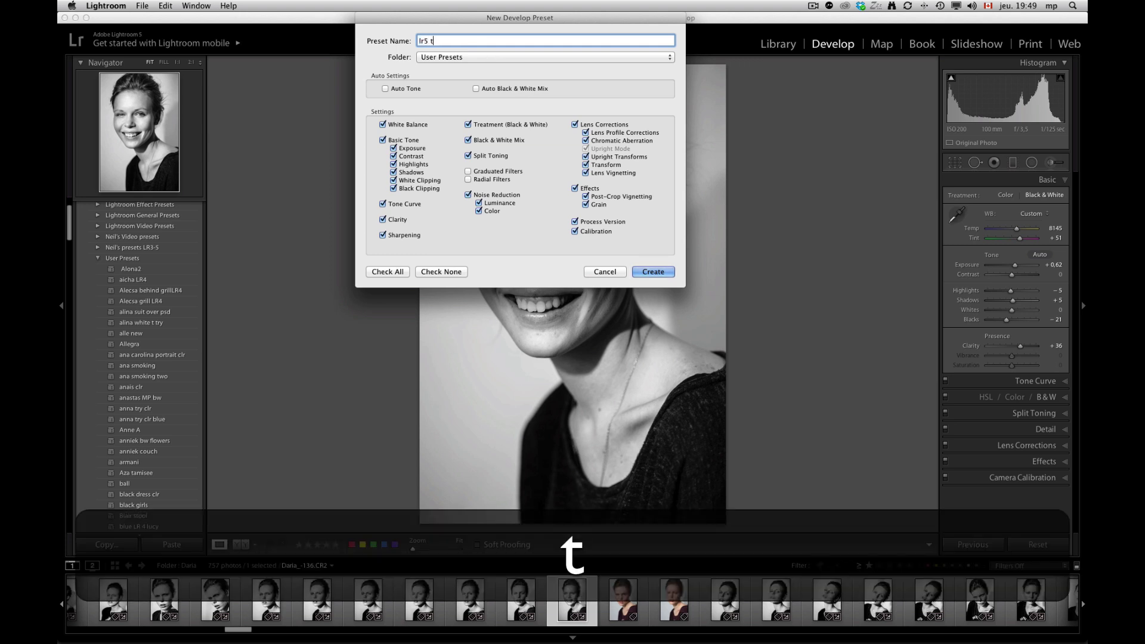
type("utorial bw")
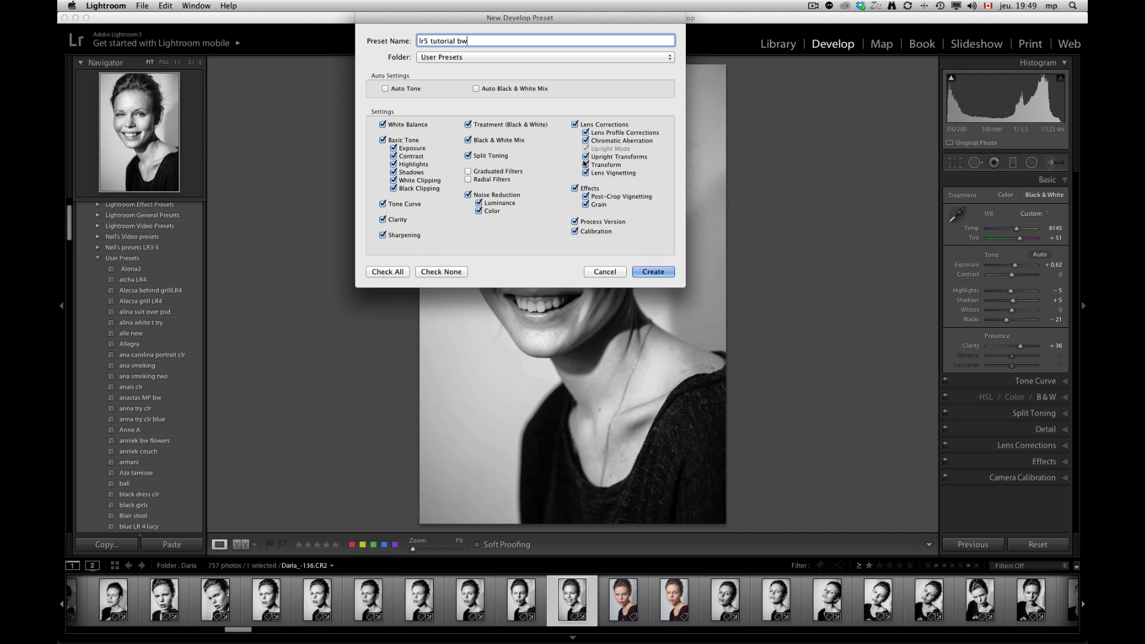
left_click(661, 273)
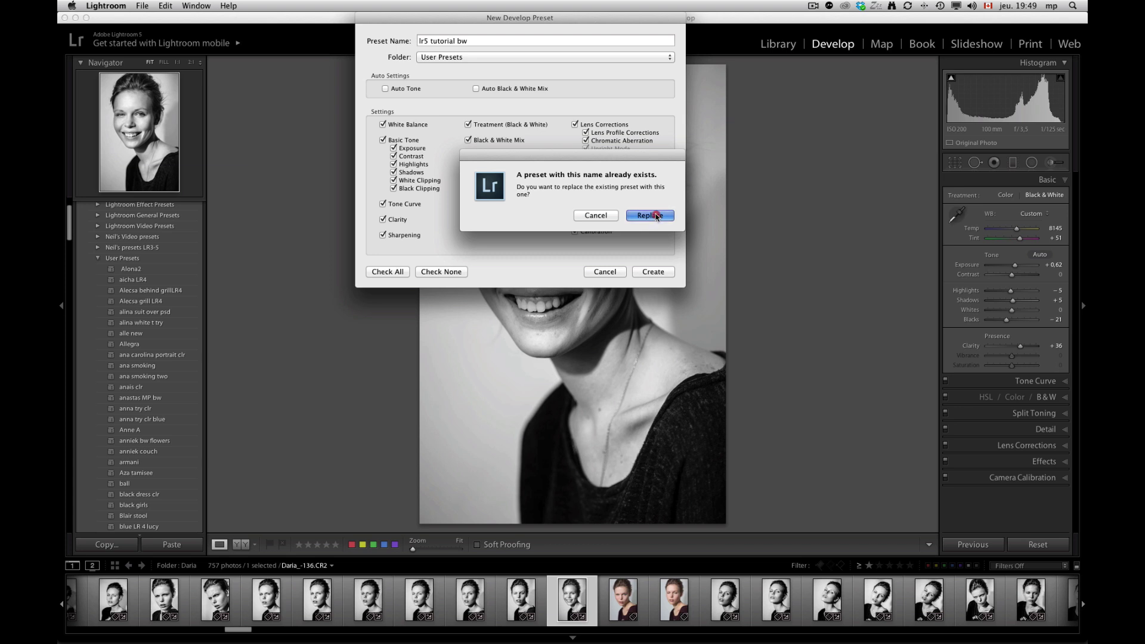
left_click(654, 218)
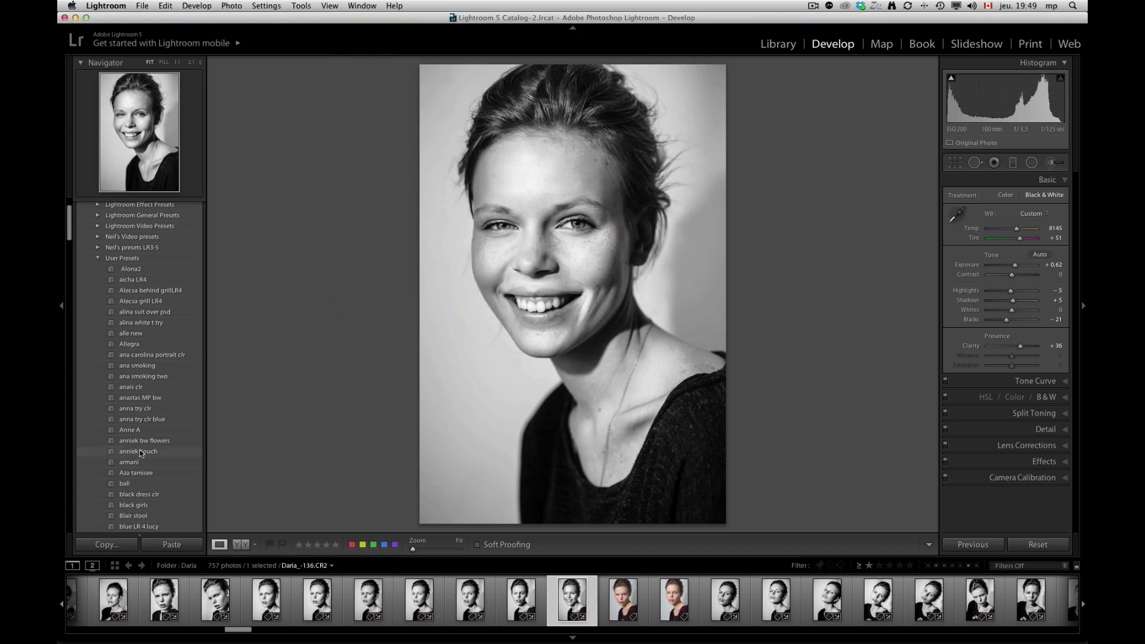
Step: Apply the LR5 tutorial BW preset to the adjacent color portrait, photo number 137
scroll(141, 453, "down", 4)
left_click(621, 596)
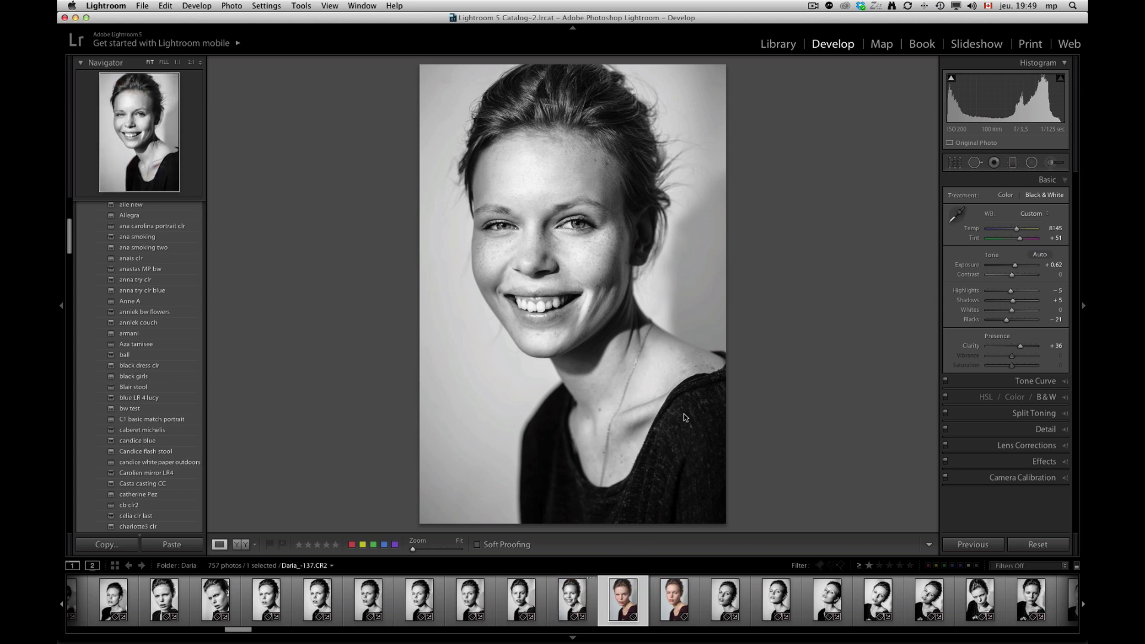
scroll(135, 400, "down", 15)
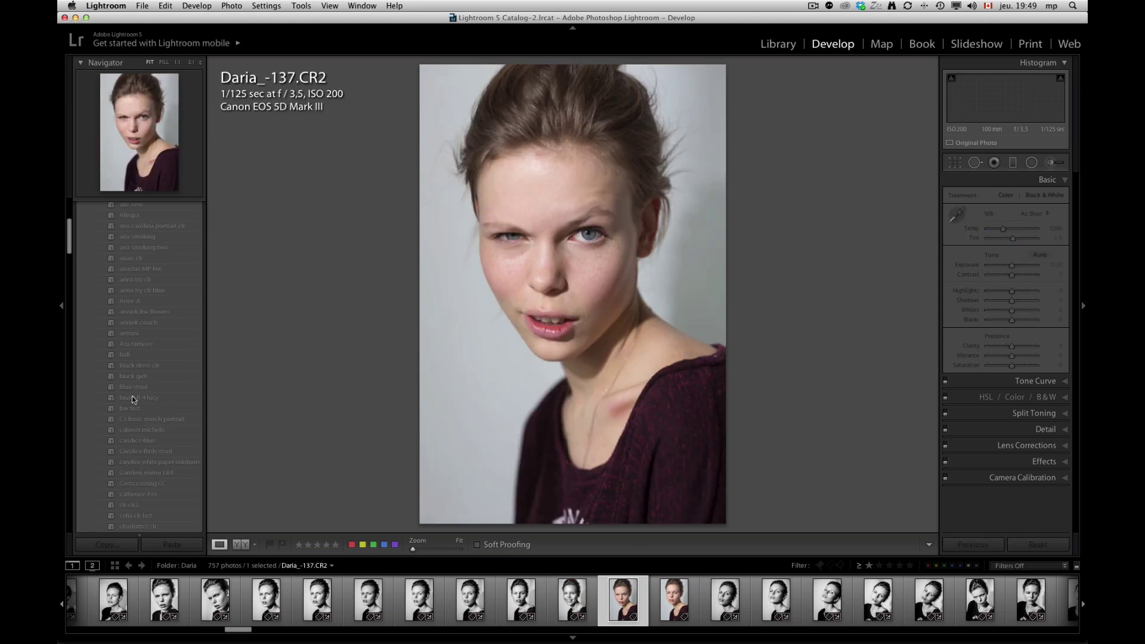
scroll(158, 385, "down", 3)
left_click(141, 477)
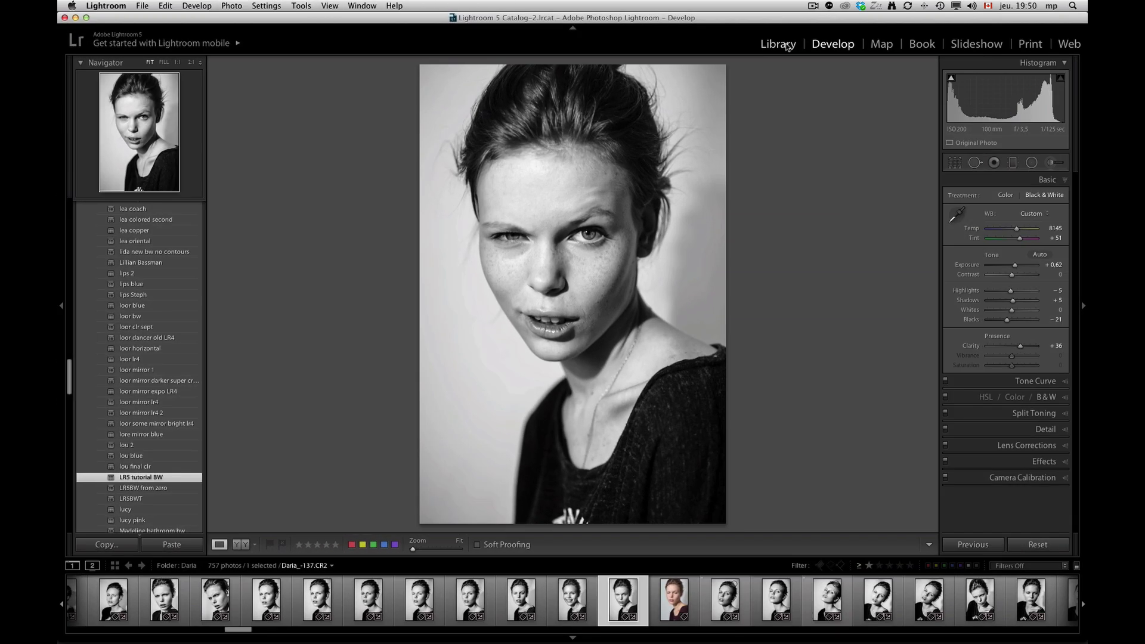